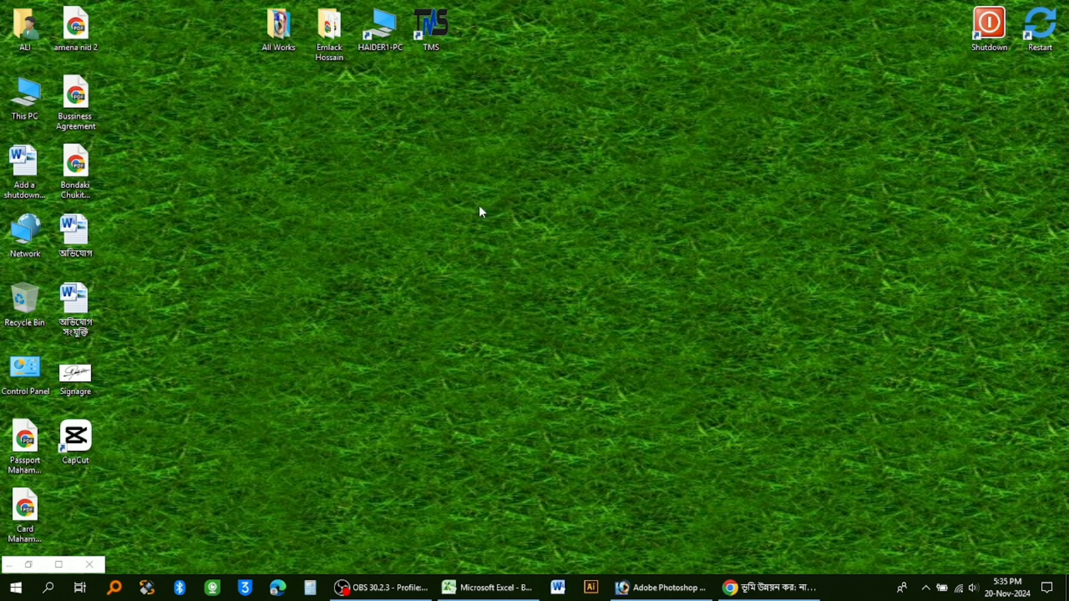
Refresh the desktop and switch to the open Microsoft Excel workbook Book1.
{"action": "right_click", "coordinate": [413, 177]}
{"action": "left_click", "coordinate": [466, 218]}
{"action": "left_click", "coordinate": [480, 585]}
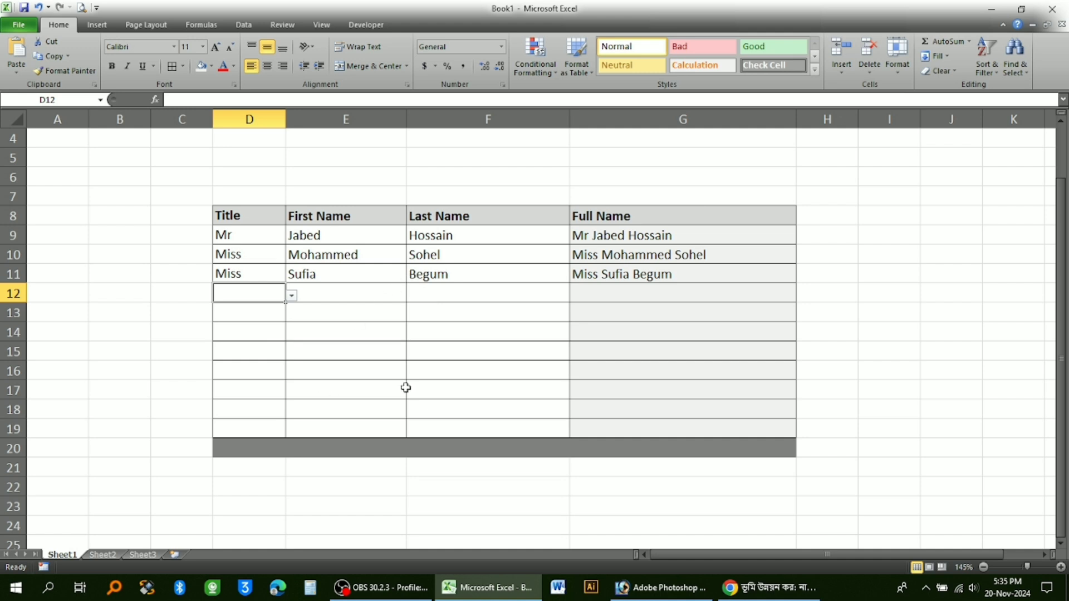
Fill row 12 of the name table with the title Mr from the dropdown, a sample first name and a last name.
{"action": "left_click", "coordinate": [288, 303]}
{"action": "left_click", "coordinate": [291, 296]}
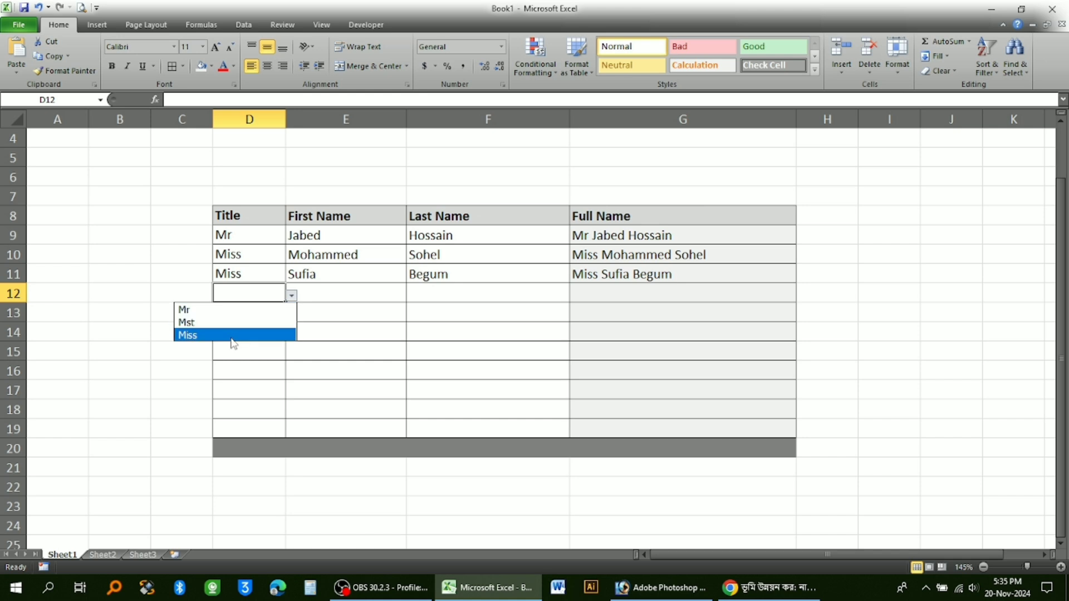
{"action": "left_click", "coordinate": [210, 310]}
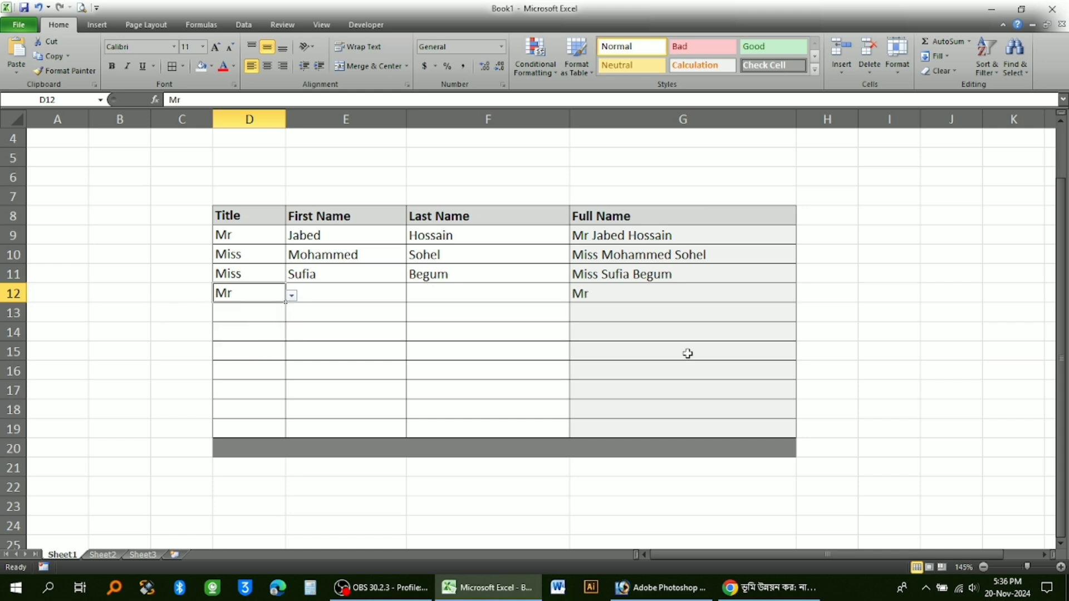
{"action": "left_click", "coordinate": [354, 297]}
{"action": "type", "text": "Mohammed"}
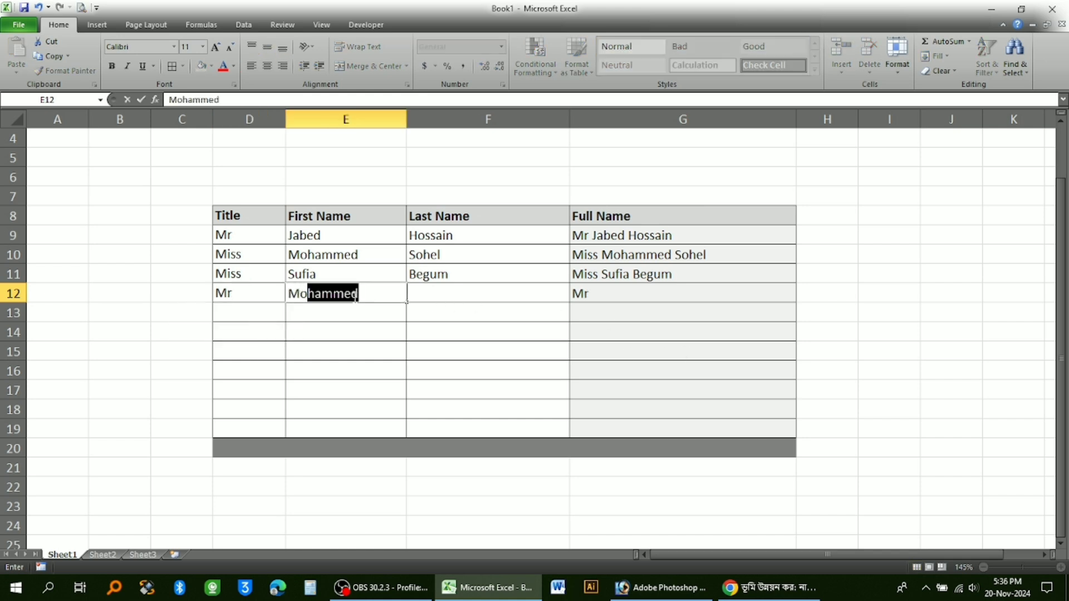
{"action": "key", "text": "Tab"}
{"action": "type", "text": "Robel"}
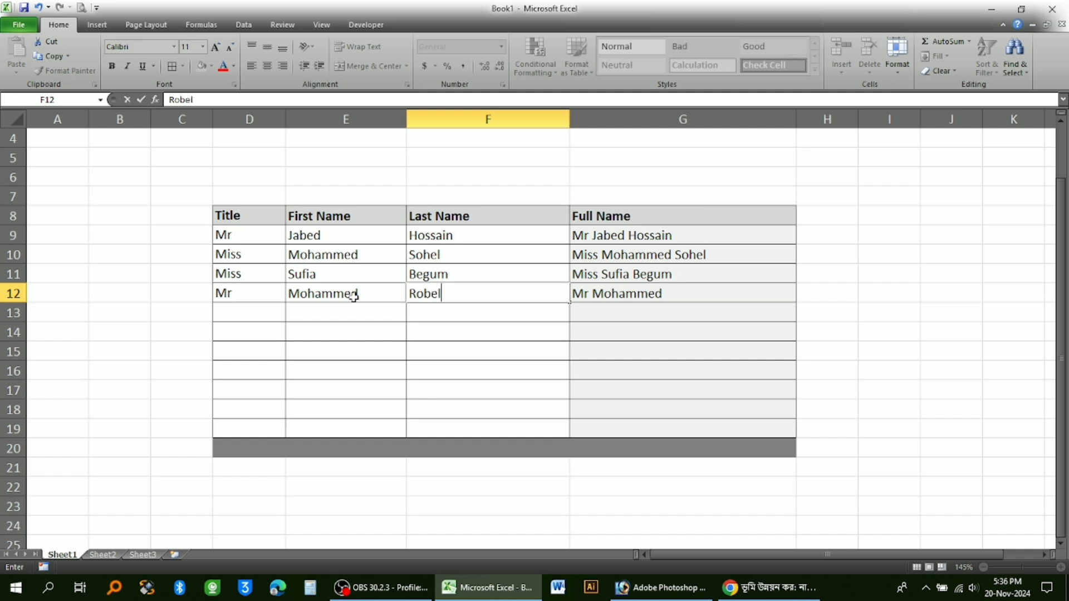
{"action": "key", "text": "Return"}
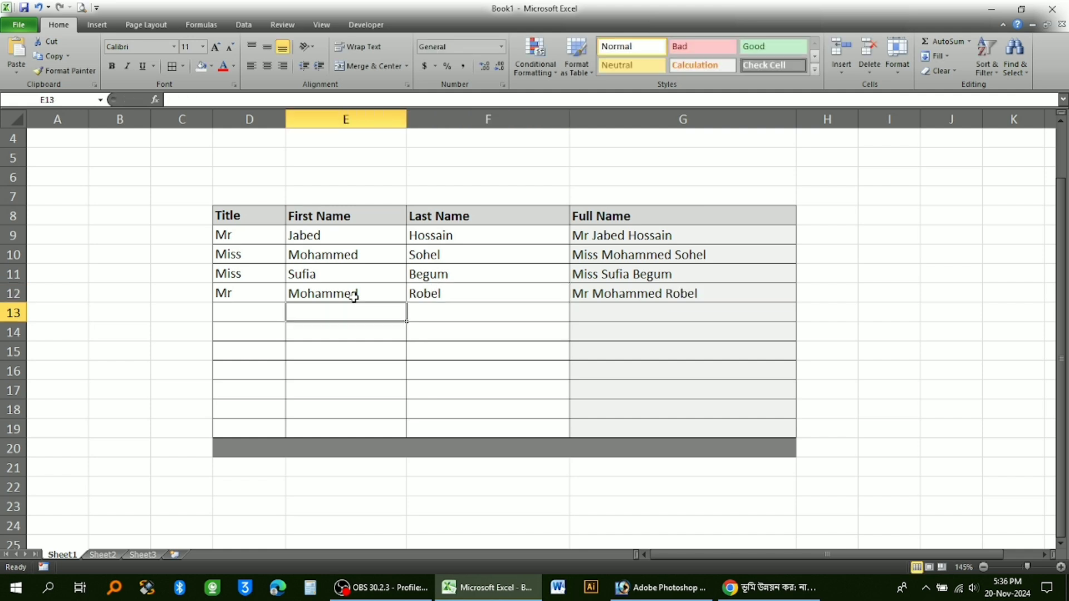
{"action": "left_click", "coordinate": [675, 300]}
Choose the title Mst in D13 and enter a sample first and last name together in the row's First Name cell.
{"action": "left_click", "coordinate": [228, 312]}
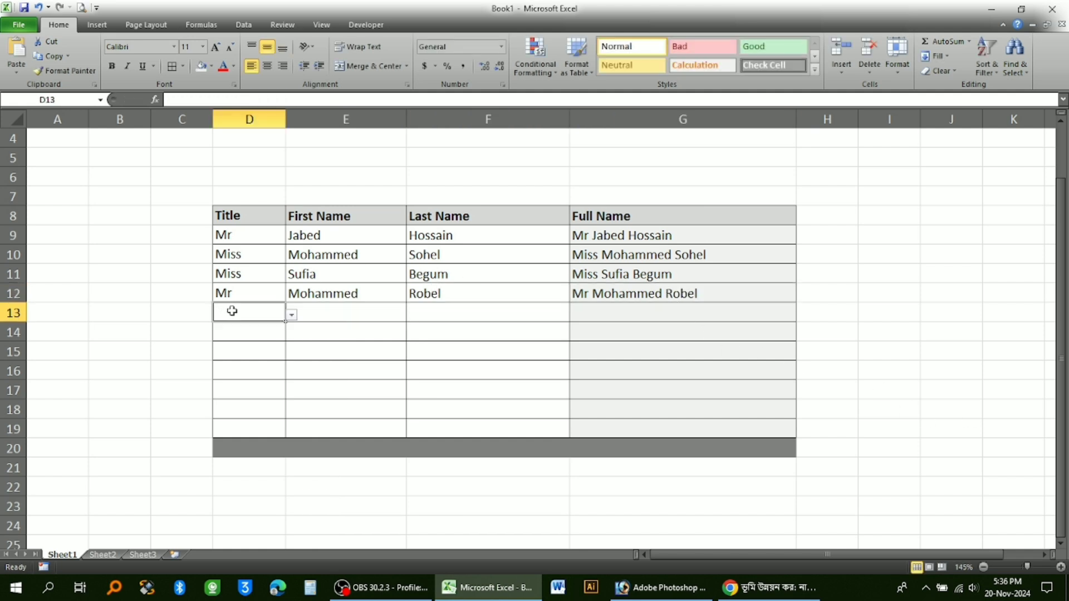
{"action": "left_click", "coordinate": [291, 315]}
{"action": "left_click", "coordinate": [215, 341]}
{"action": "key", "text": "Tab"}
{"action": "type", "text": "Hamilam"}
{"action": "key", "text": "BackSpace"}
{"action": "key", "text": "BackSpace"}
{"action": "key", "text": "BackSpace"}
{"action": "key", "text": "BackSpace"}
{"action": "key", "text": "BackSpace"}
{"action": "key", "text": "BackSpace"}
{"action": "key", "text": "BackSpace"}
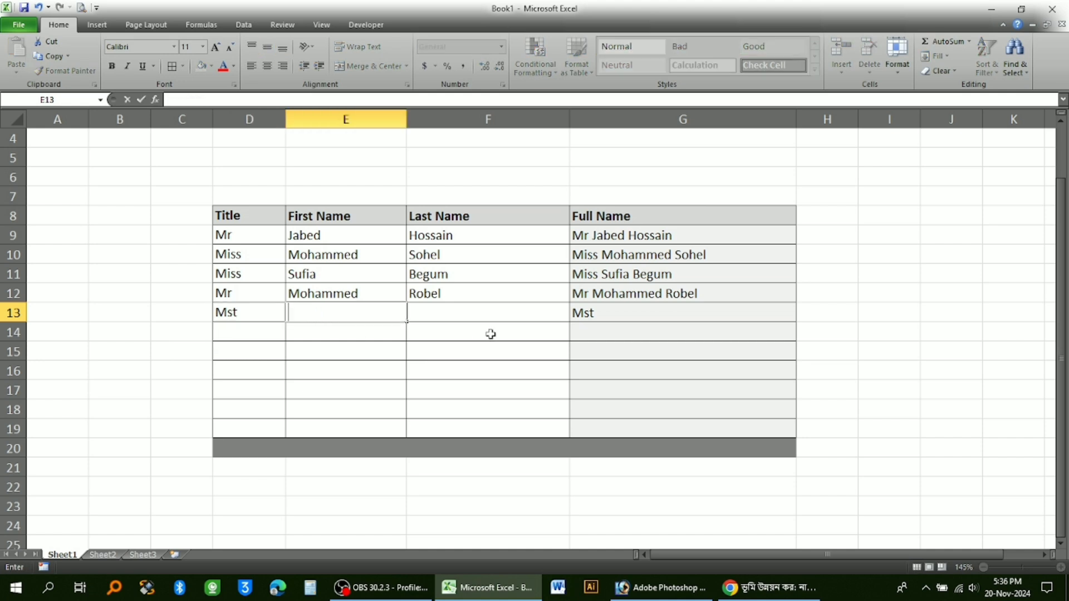
{"action": "type", "text": "Halima Begum"}
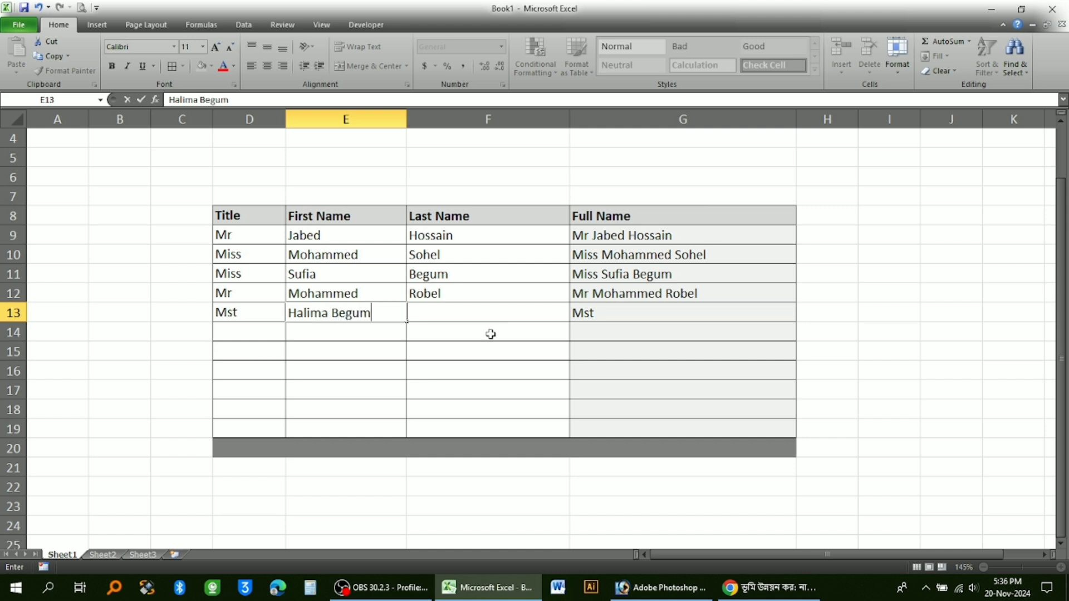
{"action": "key", "text": "Return"}
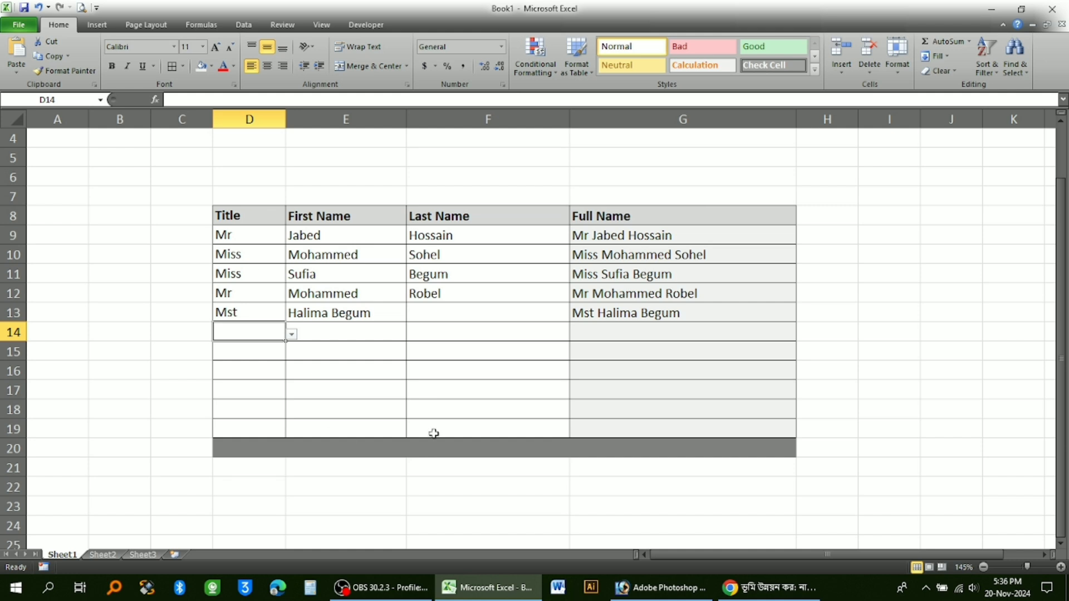
{"action": "left_click", "coordinate": [689, 293]}
{"action": "left_click", "coordinate": [346, 241]}
{"action": "left_click", "coordinate": [262, 358]}
{"action": "left_click", "coordinate": [262, 403]}
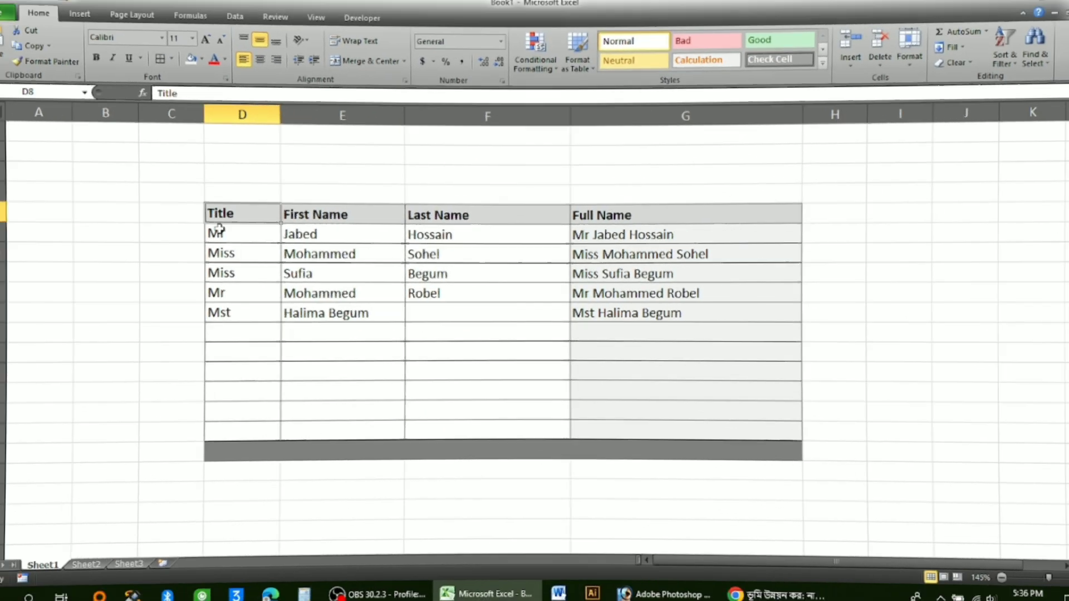
Clear all contents and formatting of the name table in columns D to G, starting at row 8.
{"action": "left_click_drag", "start_coordinate": [249, 158], "coordinate": [787, 467]}
{"action": "scroll", "coordinate": [620, 331], "scroll_direction": "up", "scroll_amount": 2}
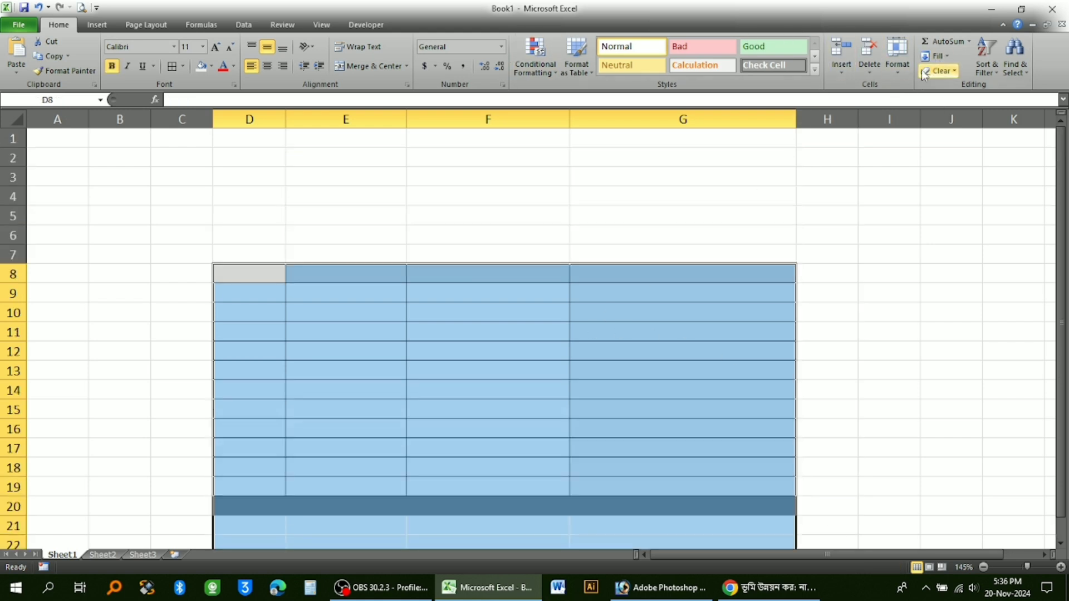
{"action": "left_click", "coordinate": [955, 71]}
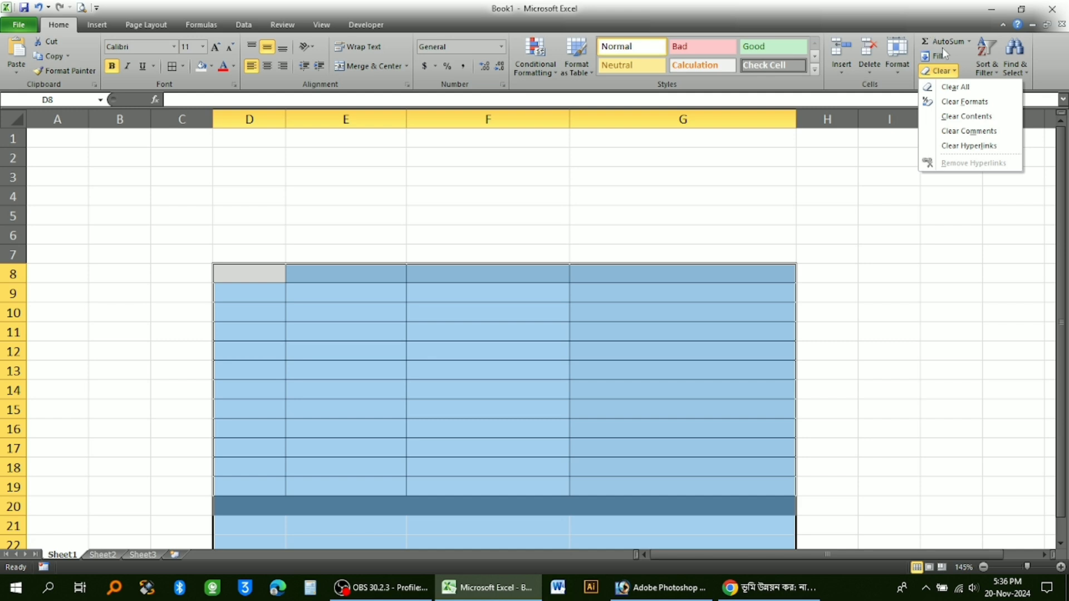
{"action": "left_click", "coordinate": [955, 87]}
{"action": "left_click", "coordinate": [287, 266]}
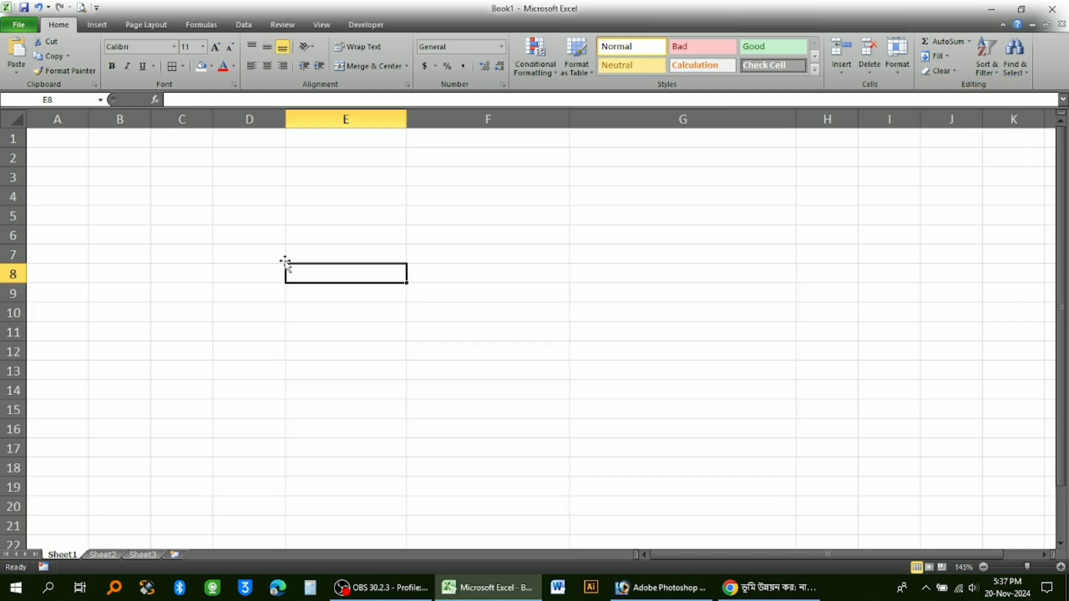
Enter the column headers "Title" in C5 and "First Name" in D5.
{"action": "left_click", "coordinate": [166, 246]}
{"action": "left_click", "coordinate": [205, 223]}
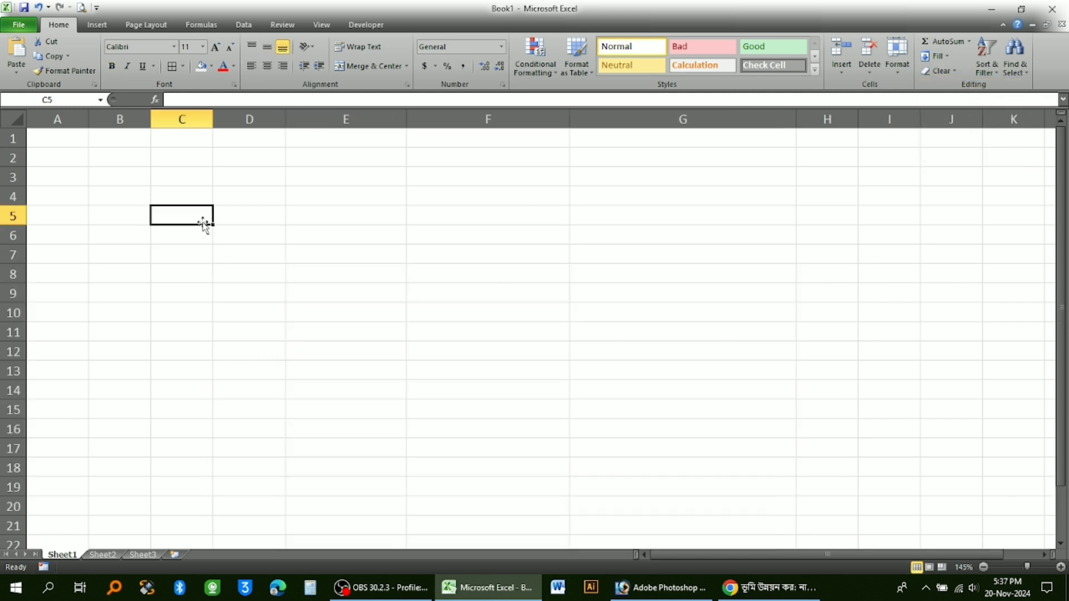
{"action": "left_click", "coordinate": [250, 215]}
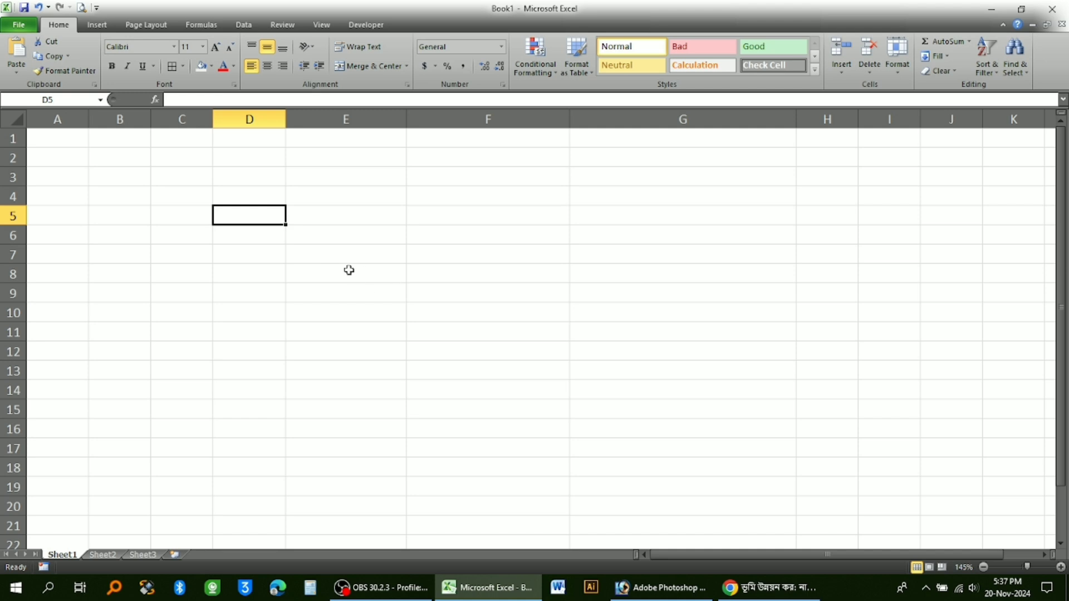
{"action": "scroll", "coordinate": [349, 270], "scroll_direction": "up", "scroll_amount": 1, "text": "ctrl"}
{"action": "key", "text": "Left"}
{"action": "type", "text": "Title"}
{"action": "left_click", "coordinate": [296, 230]}
{"action": "type", "text": "First Name"}
{"action": "key", "text": "BackSpace"}
{"action": "type", "text": "me"}
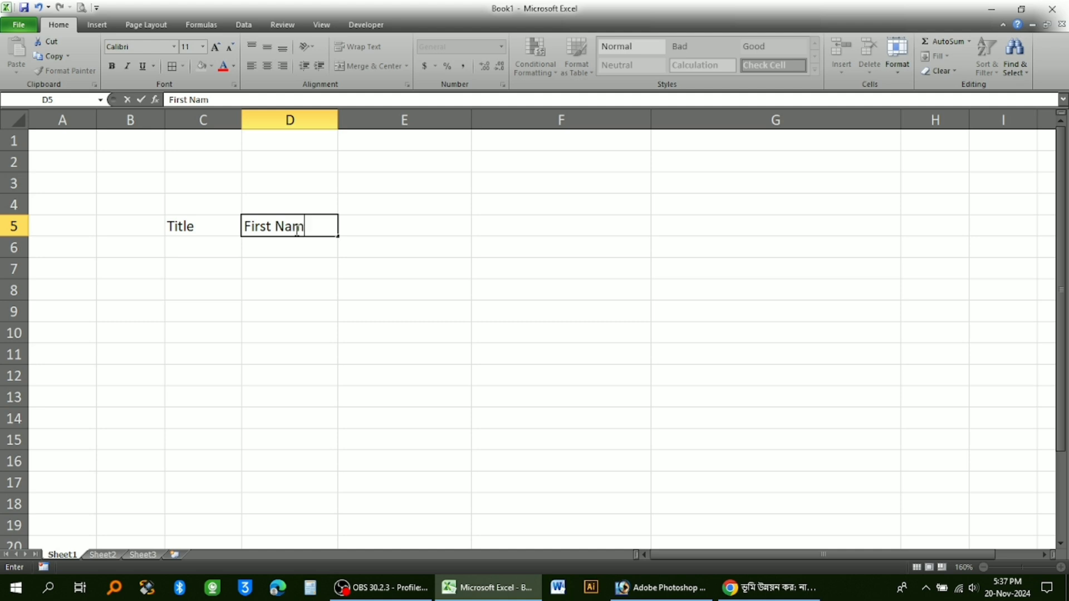
Add the column headers "Last Name" in E5 and "Full Name" in F5.
{"action": "key", "text": "Tab"}
{"action": "type", "text": "Last Name"}
{"action": "key", "text": "Return"}
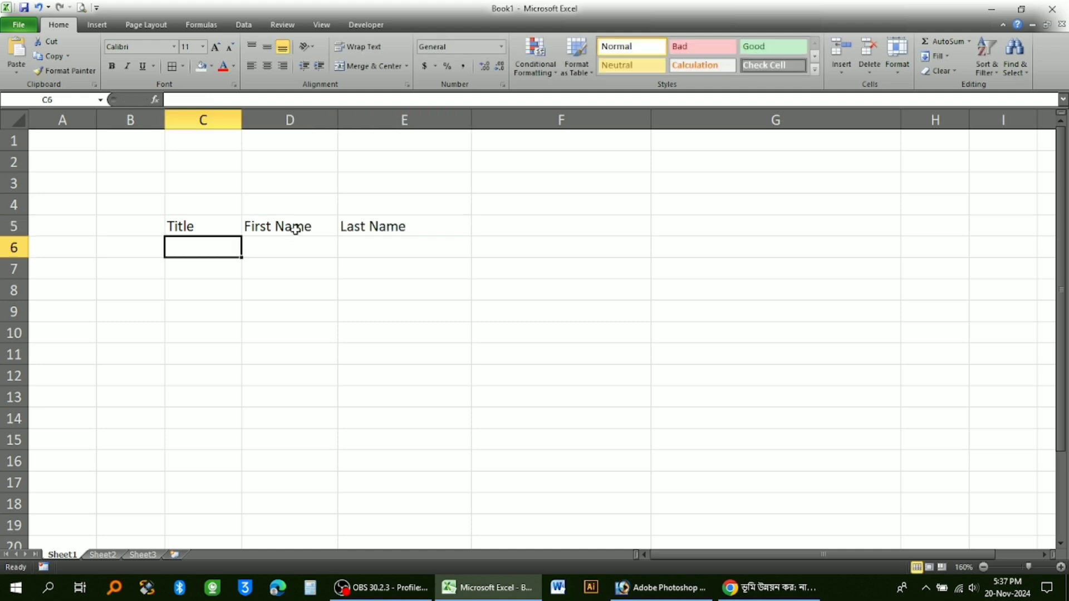
{"action": "left_click", "coordinate": [504, 230]}
{"action": "type", "text": "Fu"}
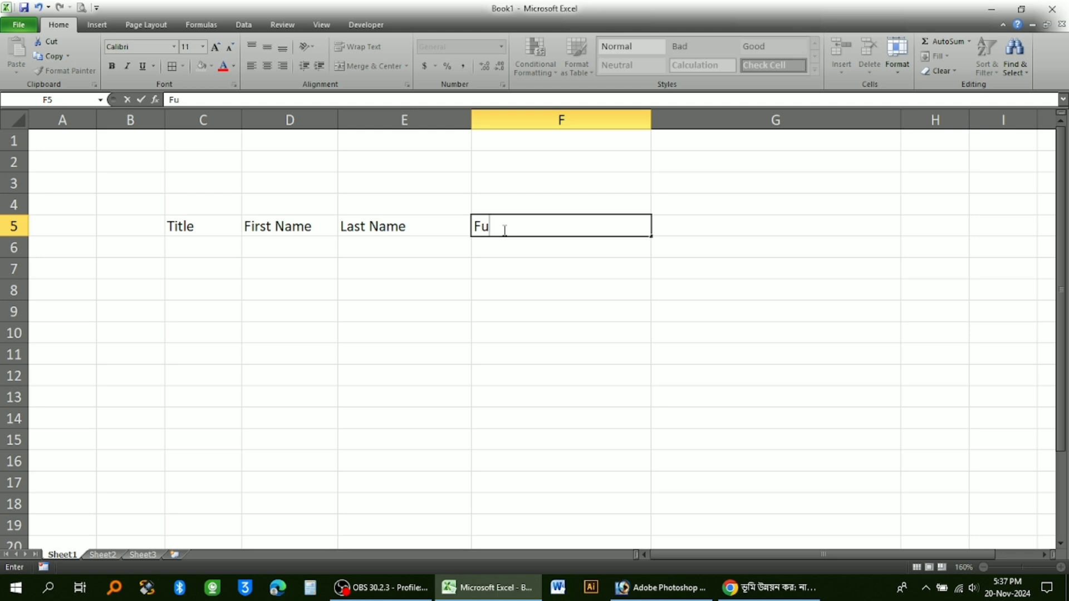
{"action": "type", "text": "ll Name"}
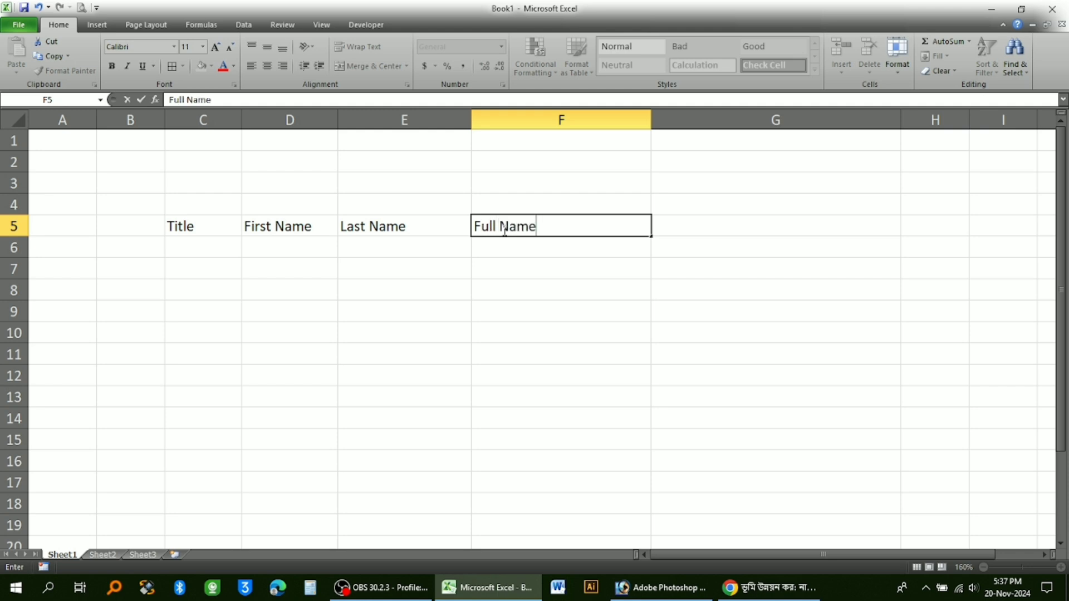
{"action": "key", "text": "Return"}
Start a data validation rule for cell C6 that allows List values.
{"action": "left_click", "coordinate": [228, 266]}
{"action": "left_click", "coordinate": [222, 249]}
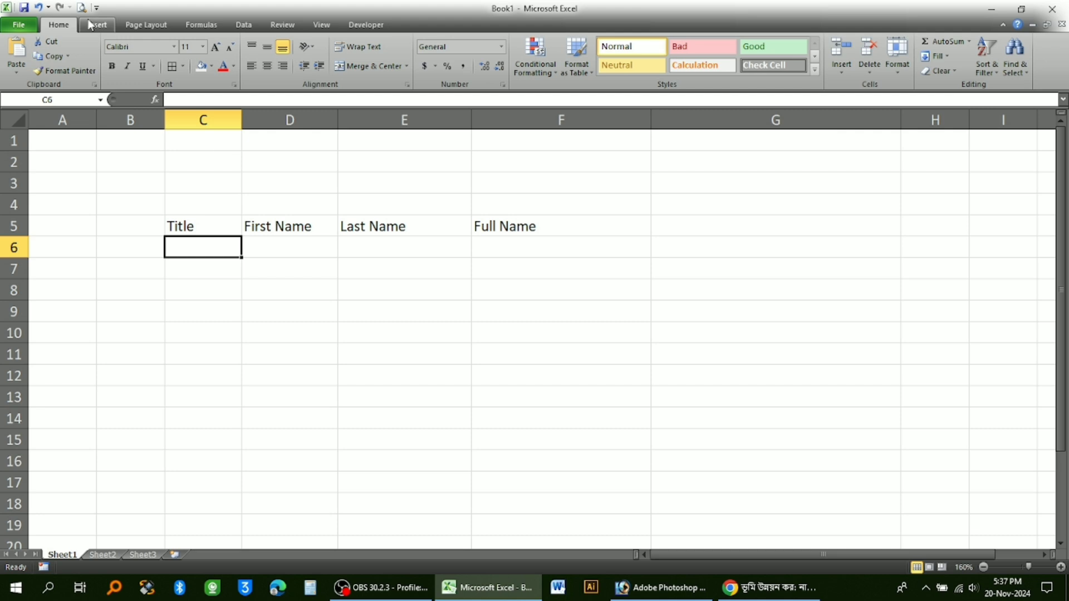
{"action": "left_click", "coordinate": [244, 25]}
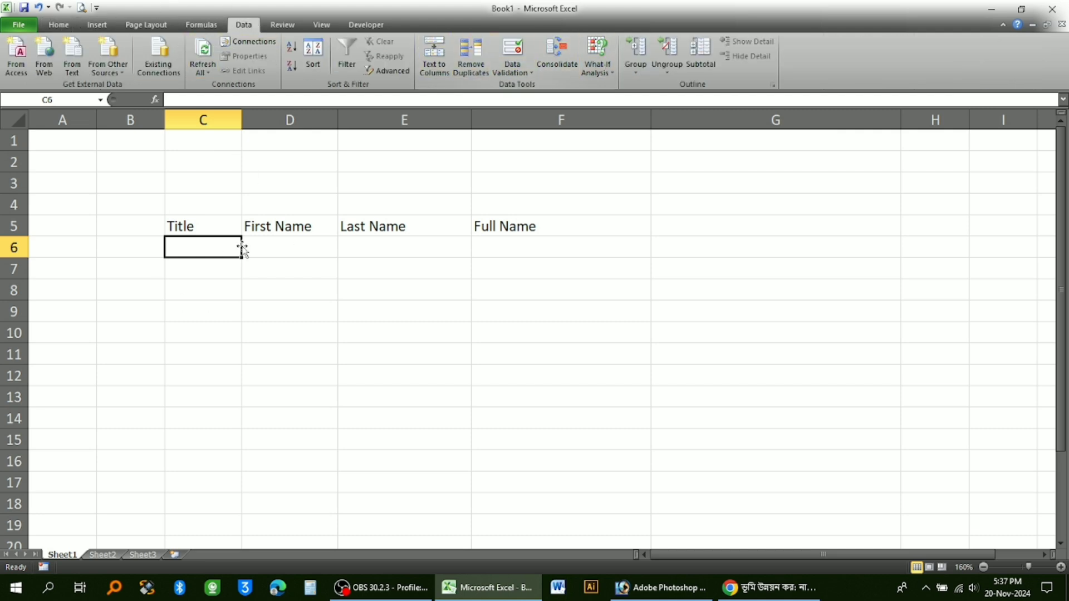
{"action": "left_click", "coordinate": [527, 70]}
{"action": "left_click", "coordinate": [544, 87]}
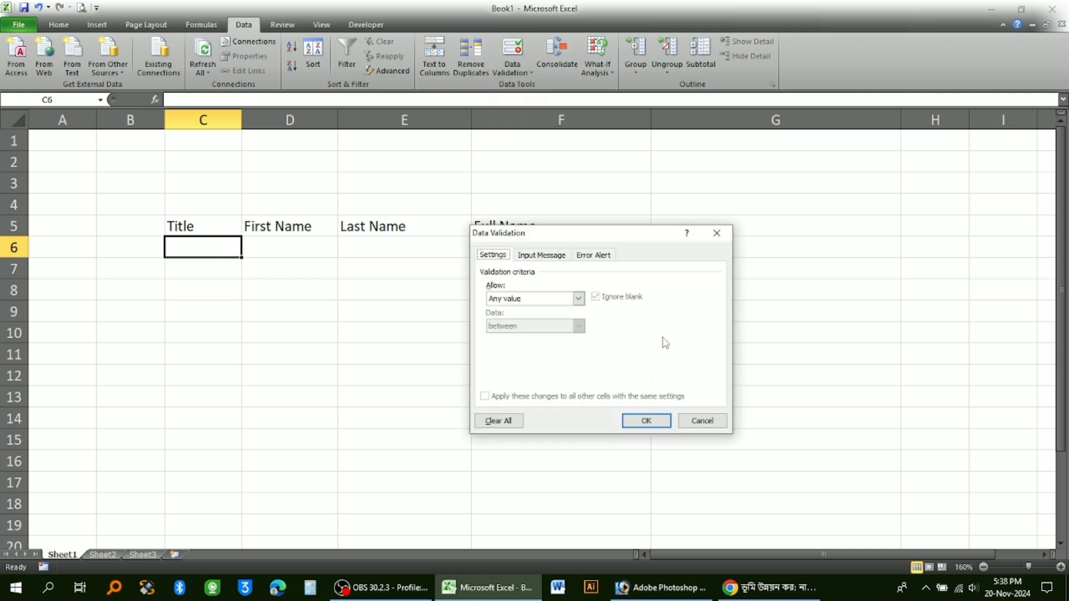
{"action": "left_click", "coordinate": [533, 300]}
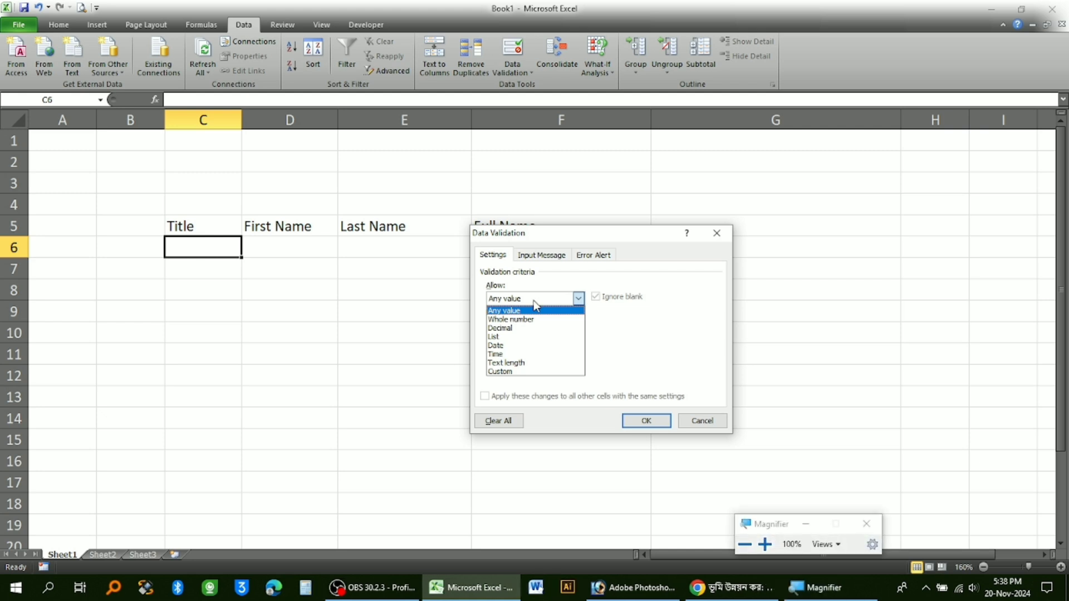
{"action": "left_click", "coordinate": [765, 544]}
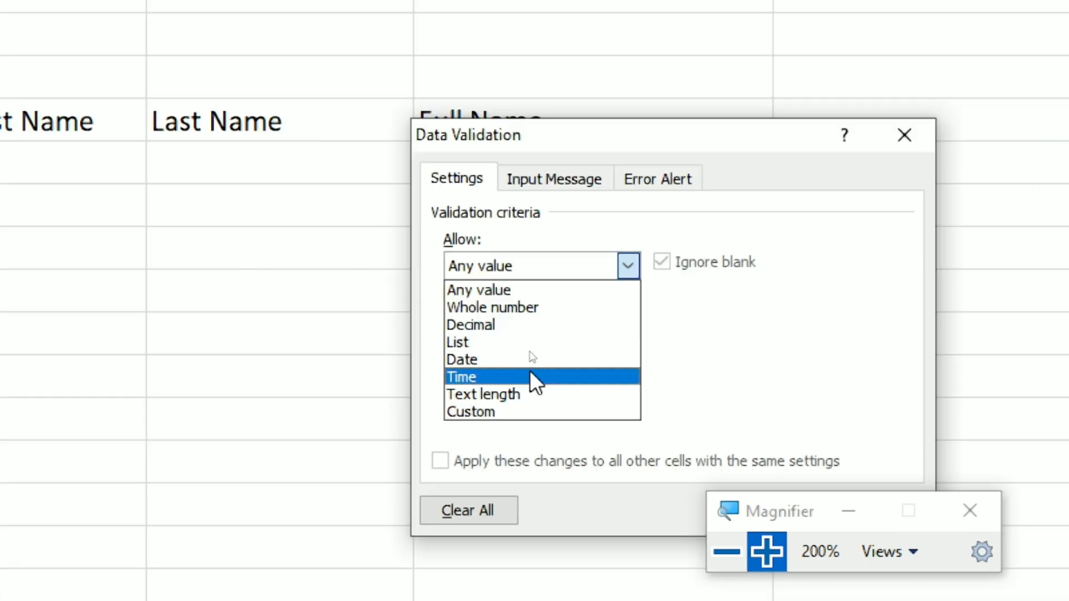
{"action": "left_click", "coordinate": [453, 344]}
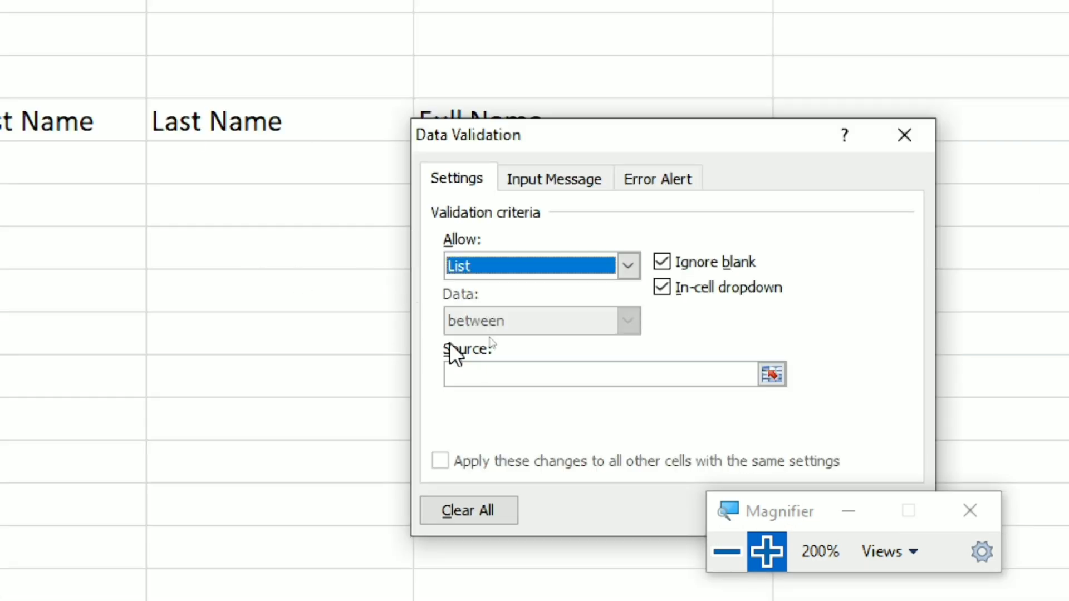
{"action": "key", "text": "super+minus"}
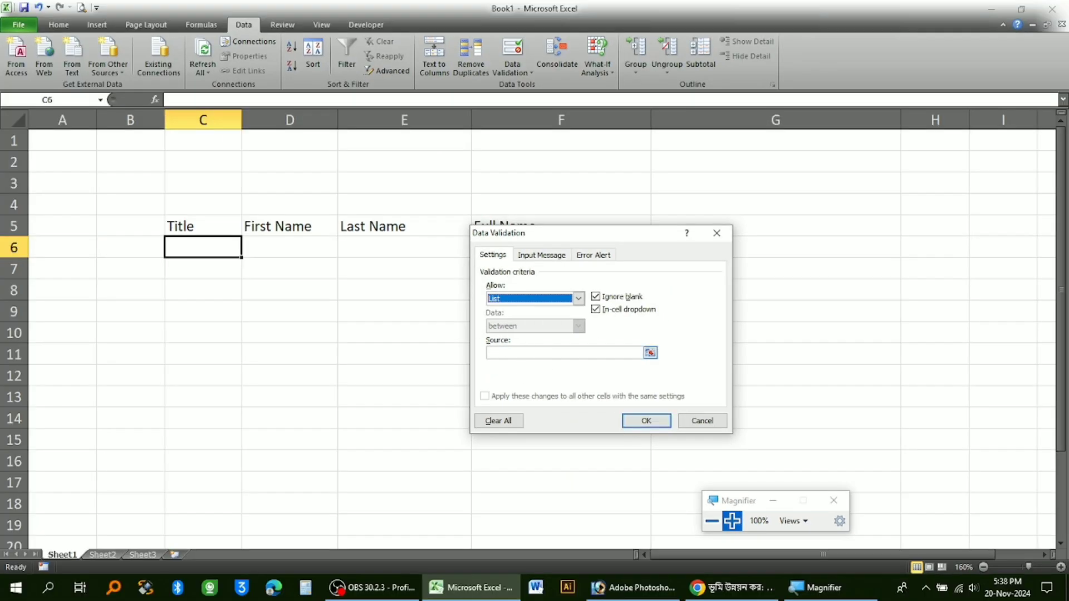
Enter "Mr, Mst, Miss" as the list source for C6 and apply the validation.
{"action": "left_click", "coordinate": [505, 354]}
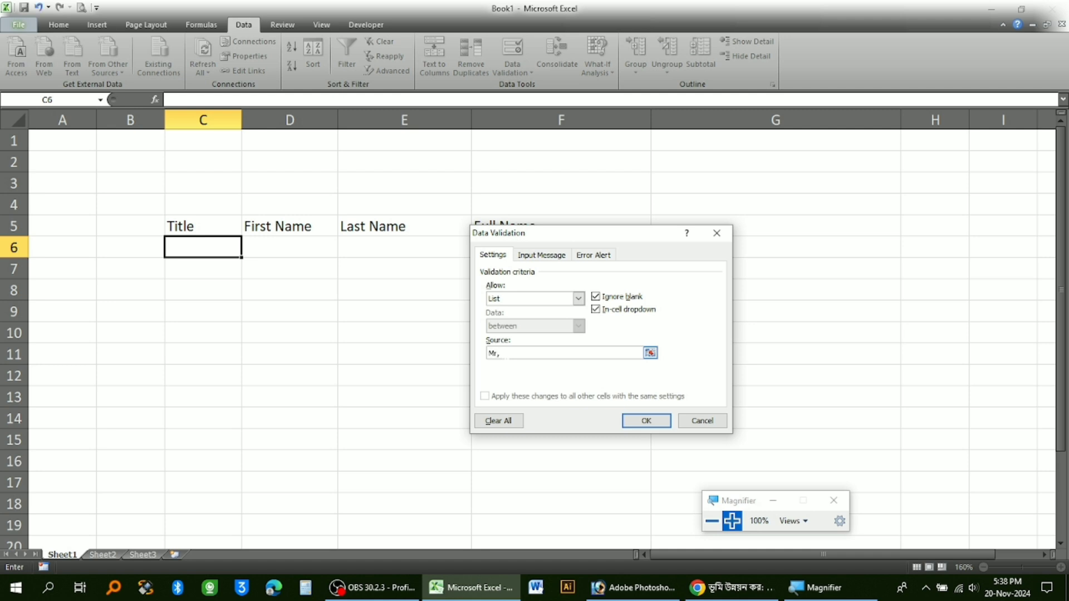
{"action": "type", "text": "Mr, Mst, Miss"}
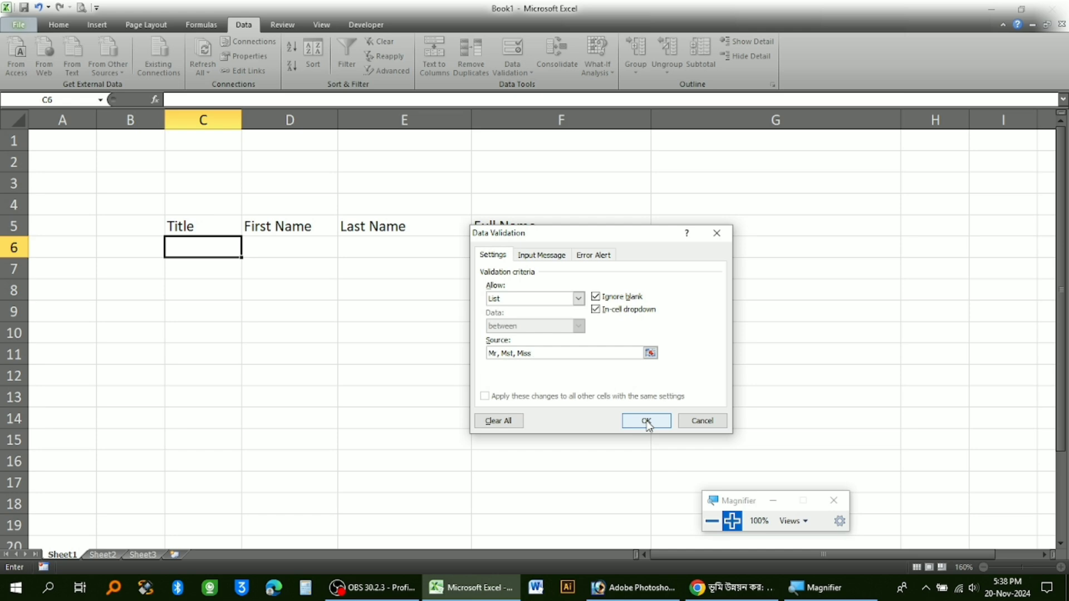
{"action": "key", "text": "super+plus"}
{"action": "left_click", "coordinate": [647, 422]}
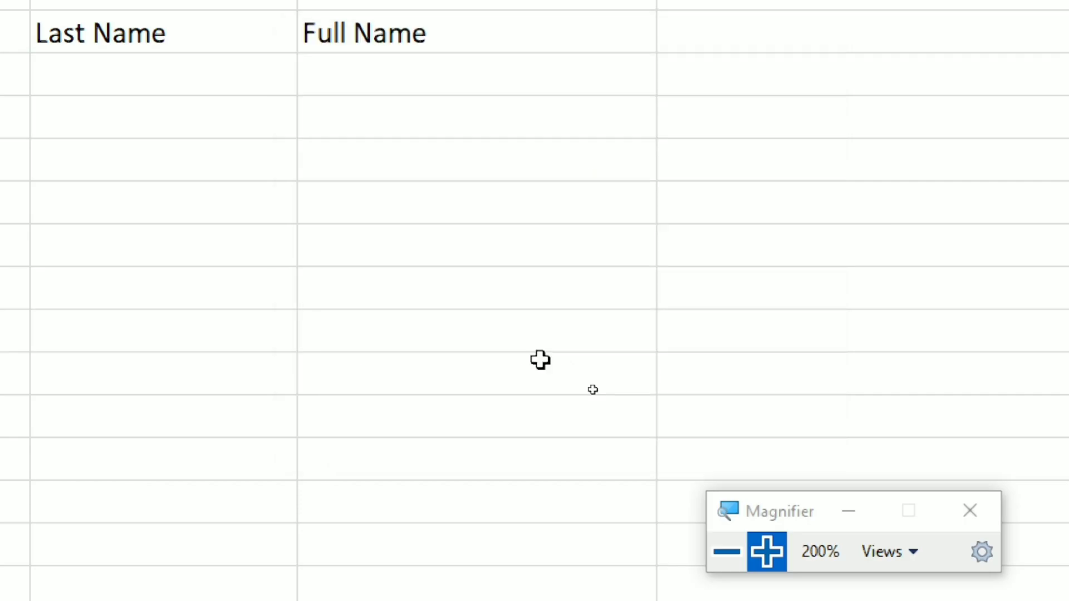
{"action": "key", "text": "super+minus"}
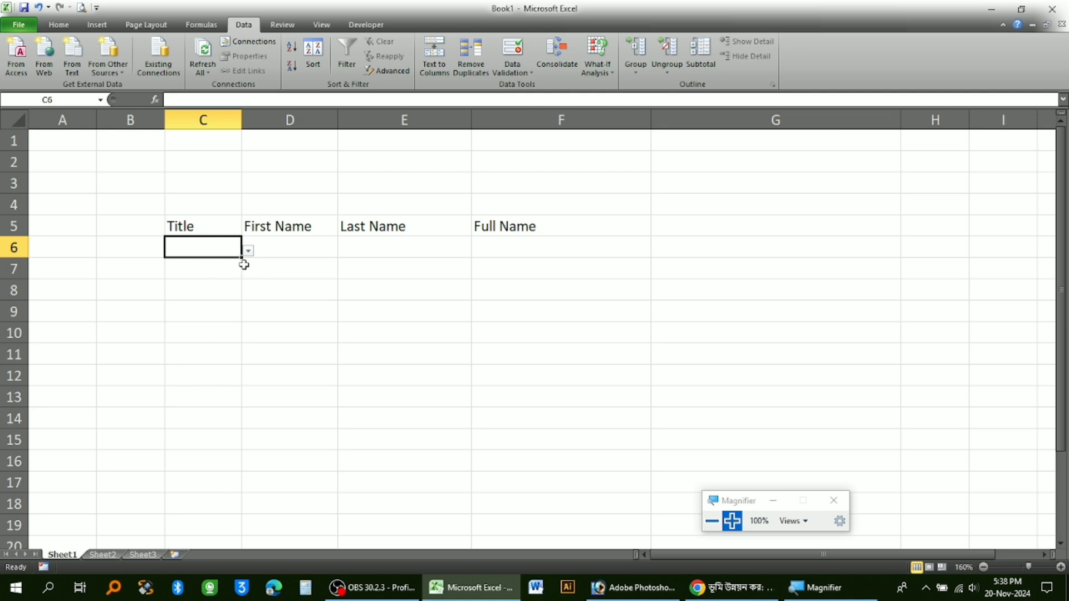
Copy the title dropdown from C6 down the Title column through C15.
{"action": "left_click_drag", "start_coordinate": [241, 259], "coordinate": [235, 448]}
{"action": "key", "text": "Down"}
{"action": "key", "text": "Down"}
{"action": "key", "text": "Down"}
{"action": "key", "text": "Down"}
{"action": "key", "text": "Down"}
{"action": "key", "text": "Down"}
{"action": "key", "text": "Down"}
{"action": "key", "text": "Down"}
{"action": "key", "text": "Down"}
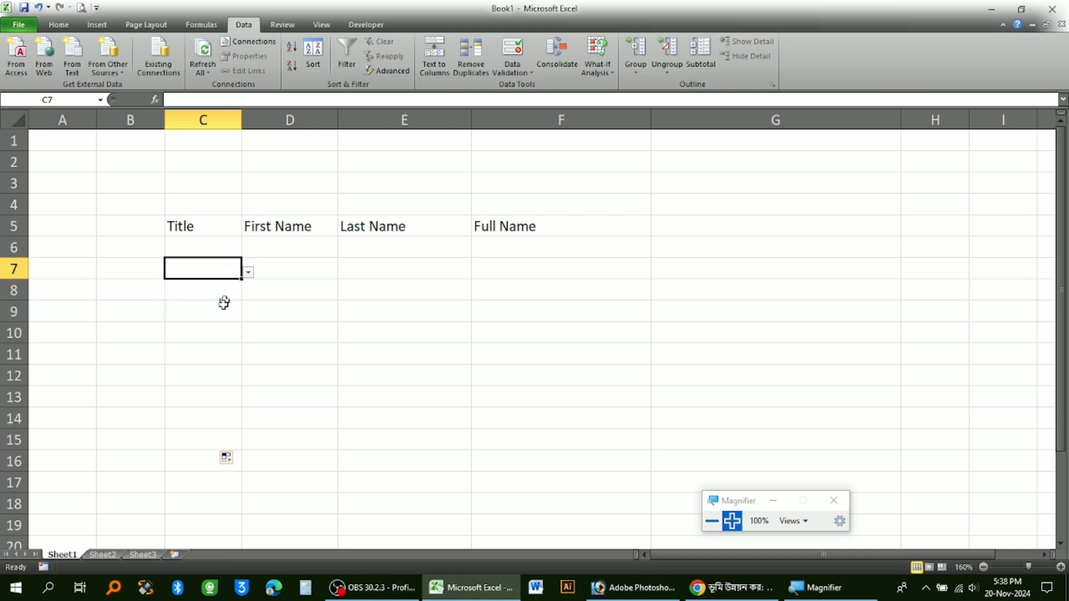
Choose Miss from the title dropdown in C6.
{"action": "left_click", "coordinate": [220, 245]}
{"action": "left_click", "coordinate": [248, 251]}
{"action": "left_click", "coordinate": [170, 294]}
{"action": "left_click", "coordinate": [173, 401]}
Apply All Borders to the name table range C5:F16.
{"action": "left_click_drag", "start_coordinate": [200, 234], "coordinate": [528, 453]}
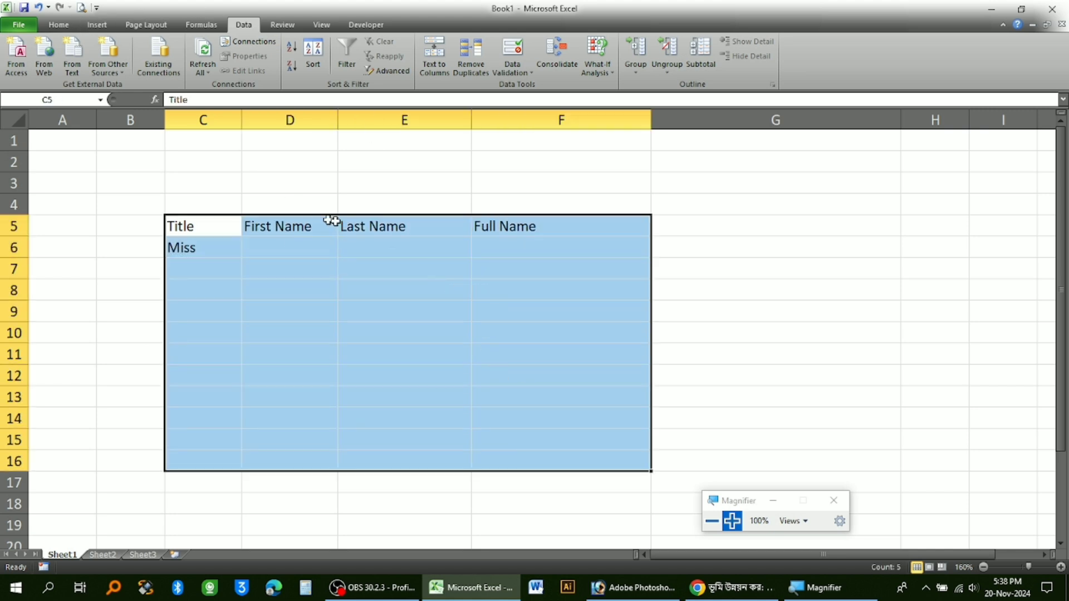
{"action": "left_click", "coordinate": [59, 25]}
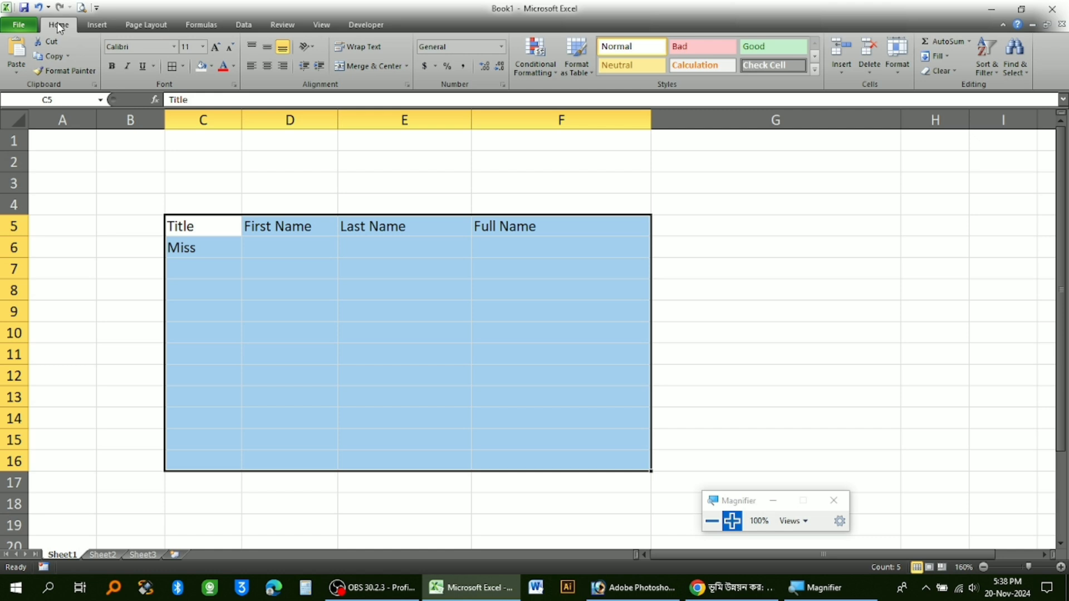
{"action": "left_click", "coordinate": [183, 66]}
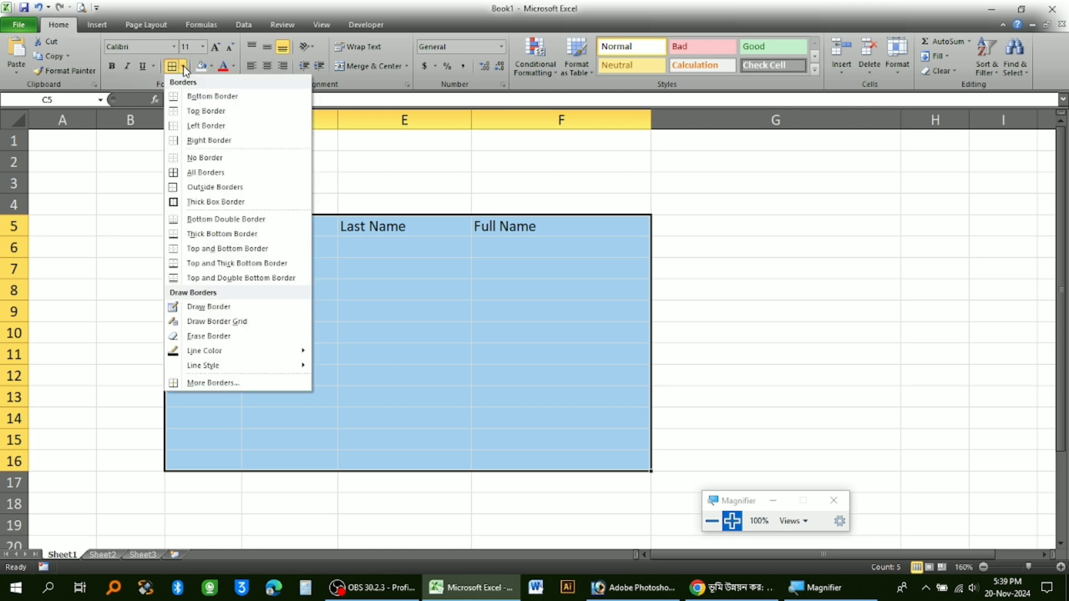
{"action": "left_click", "coordinate": [213, 172]}
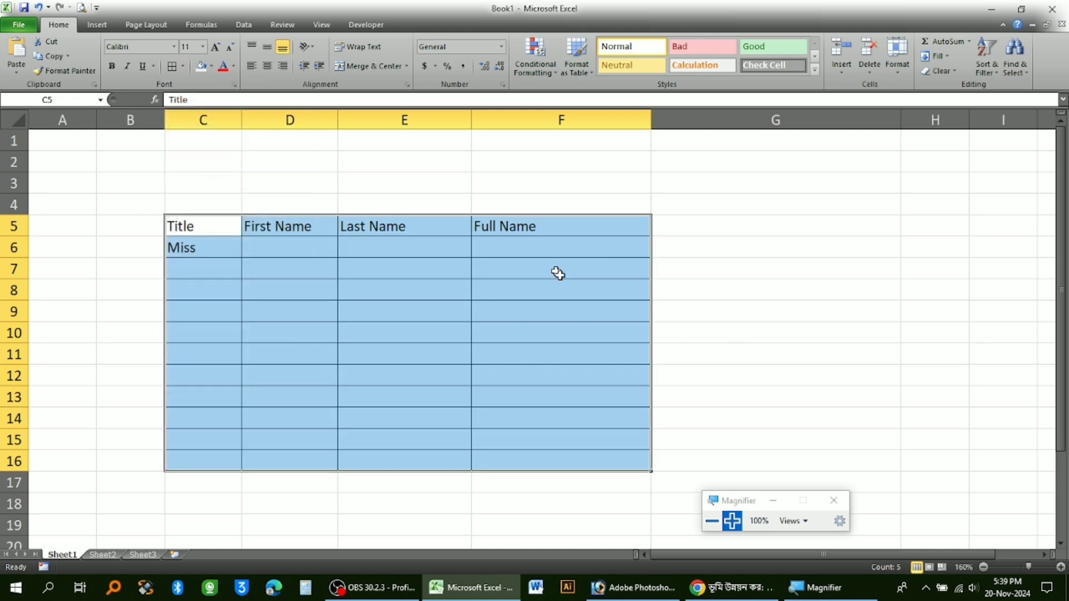
{"action": "left_click", "coordinate": [557, 331]}
Fill in the person's first name in D6 and last name in E6.
{"action": "left_click", "coordinate": [289, 246]}
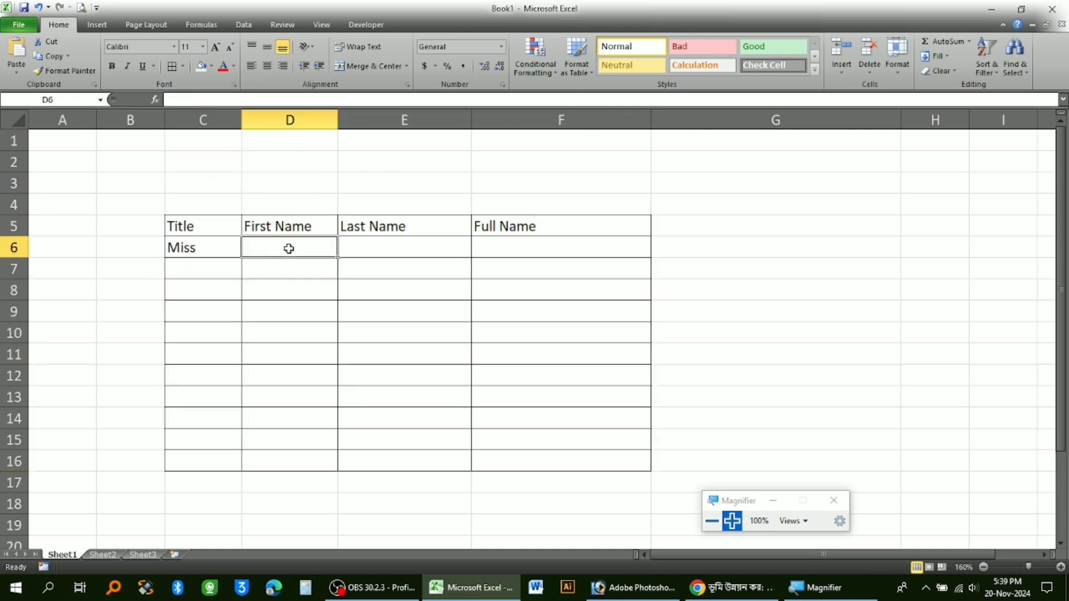
{"action": "left_click", "coordinate": [490, 246]}
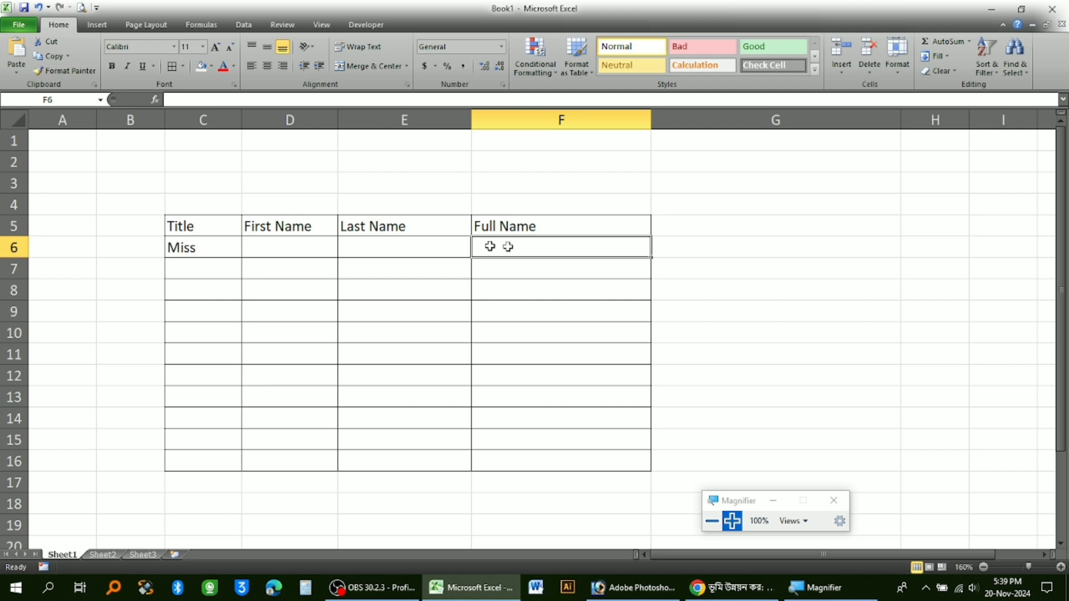
{"action": "left_click", "coordinate": [275, 243]}
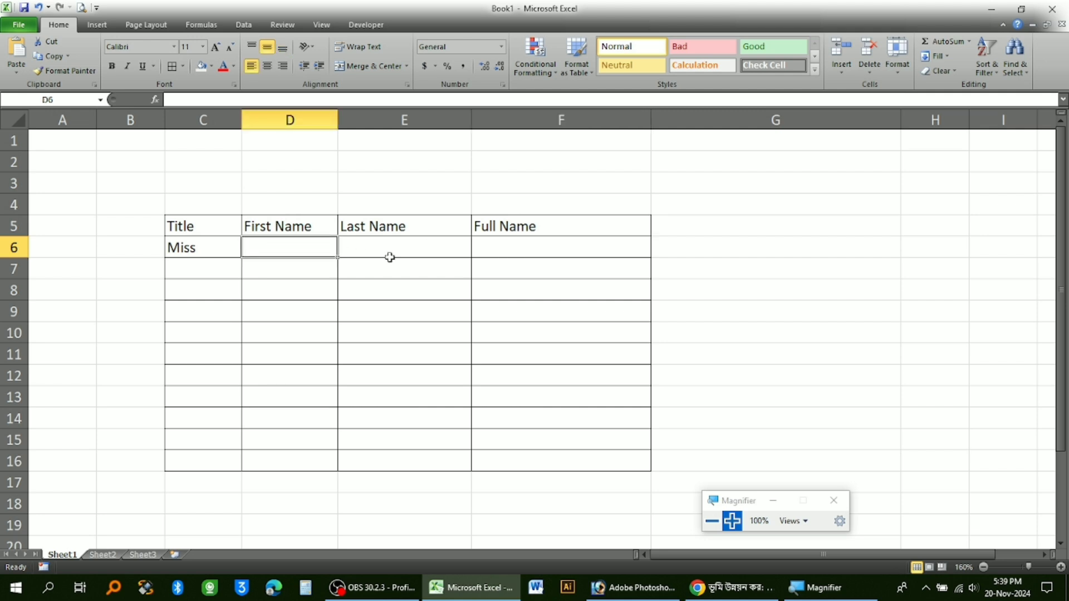
{"action": "type", "text": "Sufu"}
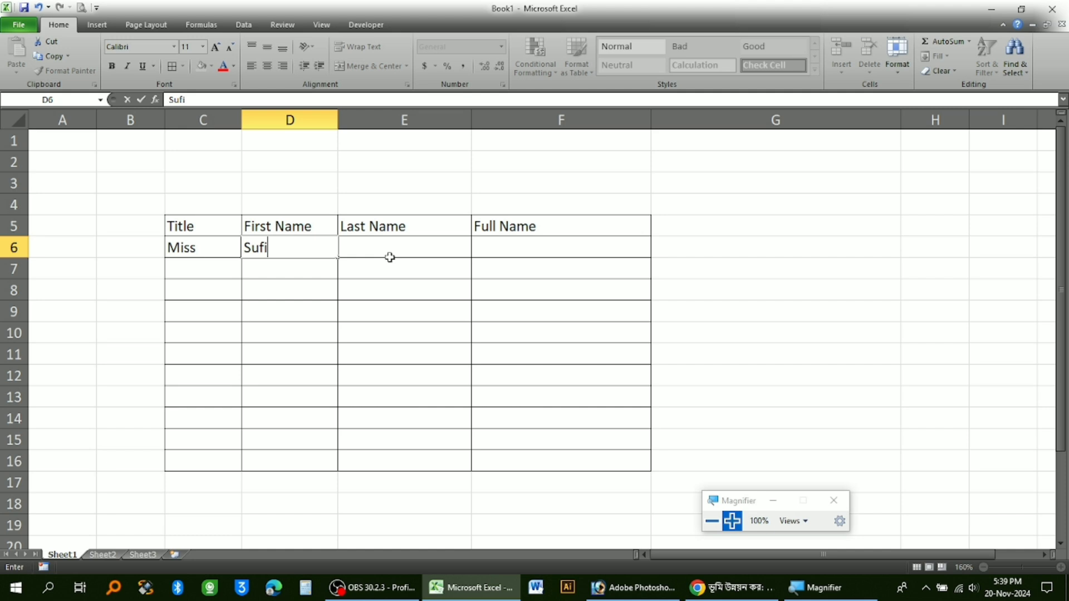
{"action": "type", "text": "a"}
{"action": "left_click", "coordinate": [390, 257]}
{"action": "type", "text": "Begum"}
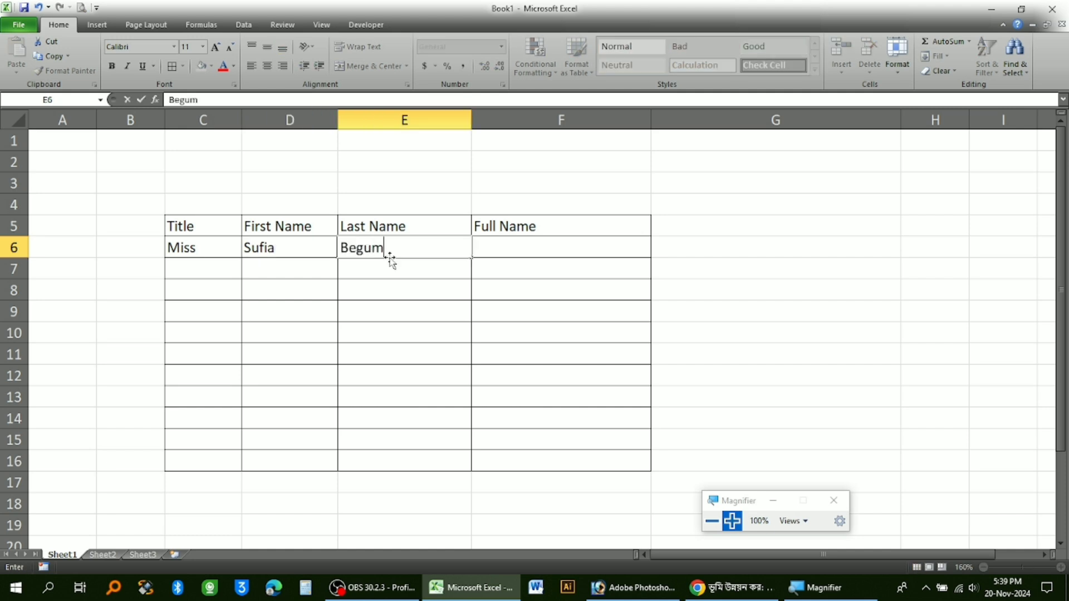
{"action": "key", "text": "Return"}
Widen the Full Name column F.
{"action": "left_click", "coordinate": [483, 247]}
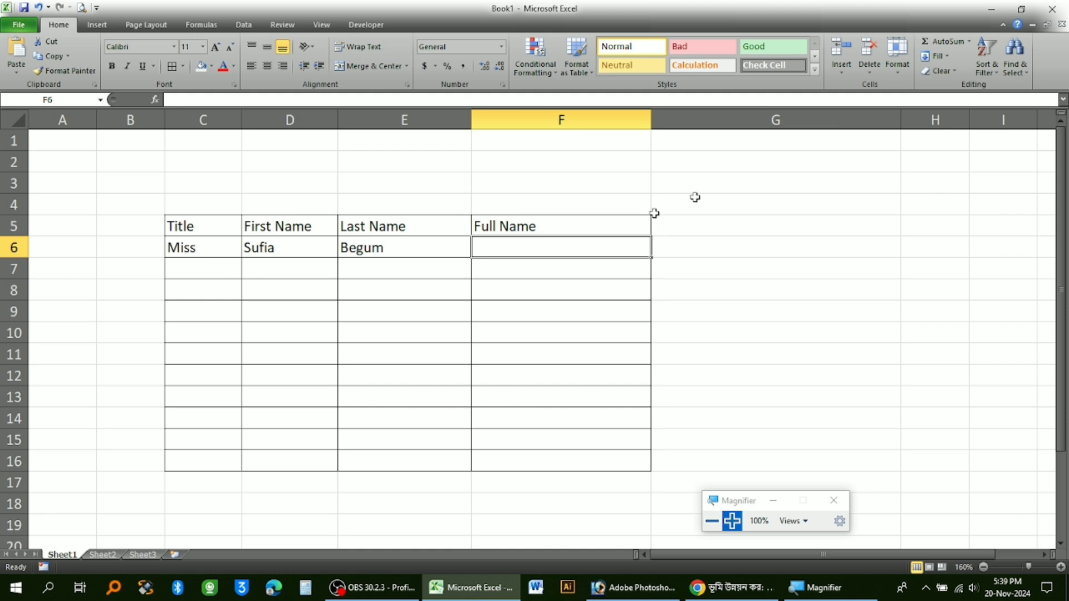
{"action": "left_click", "coordinate": [271, 253]}
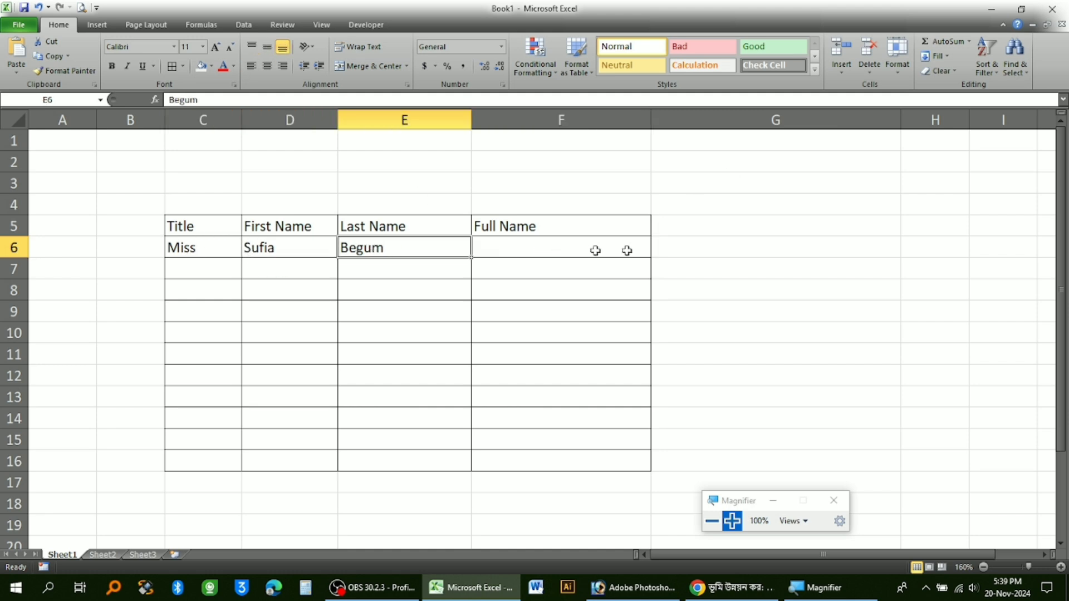
{"action": "left_click", "coordinate": [513, 249]}
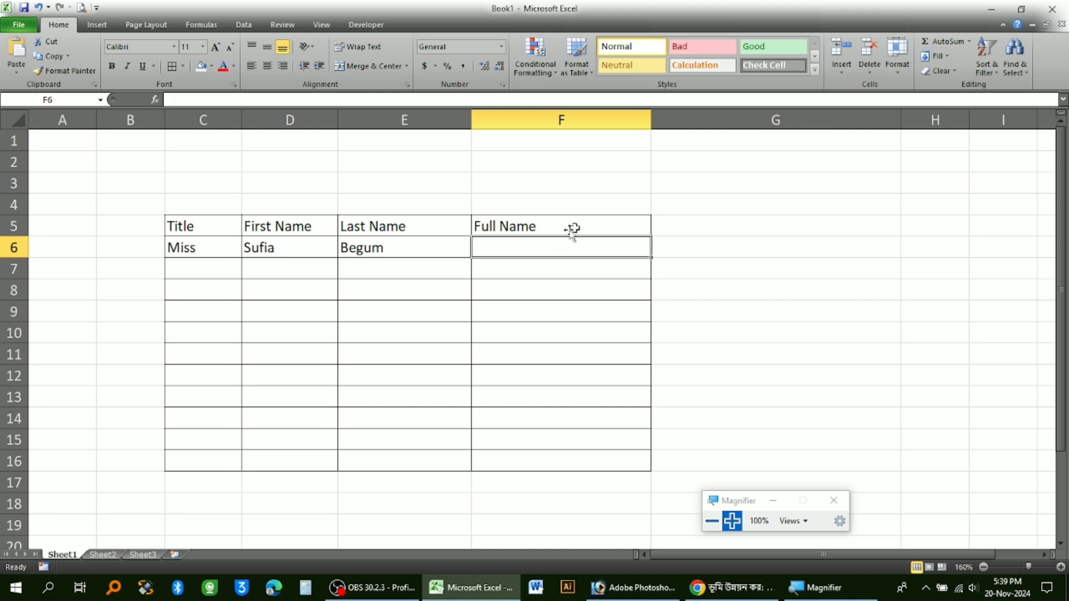
{"action": "left_click_drag", "start_coordinate": [651, 115], "coordinate": [708, 115]}
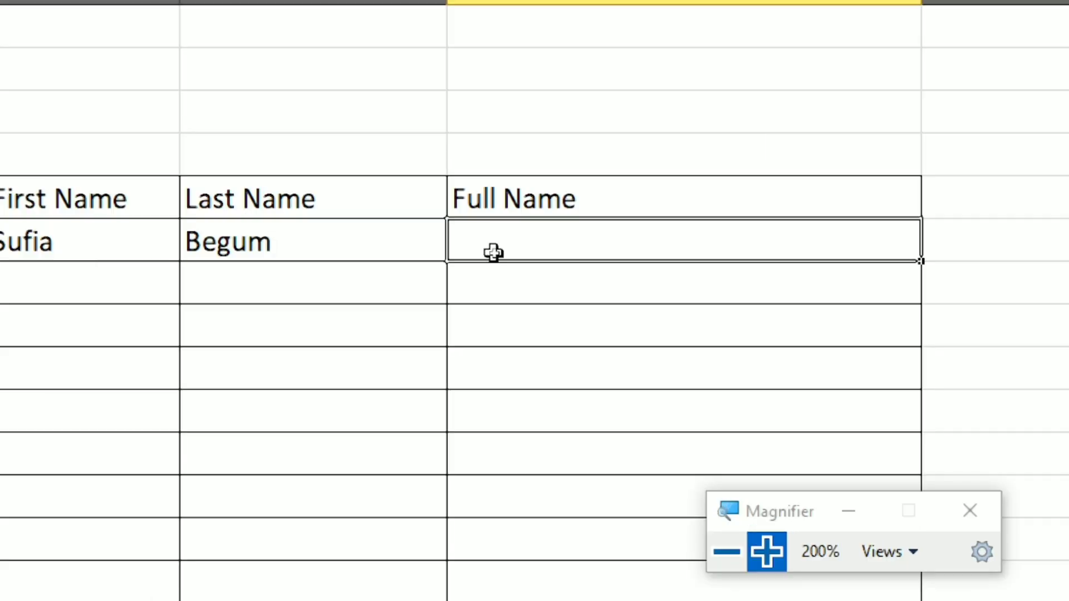
Enter the formula =CONCATENATE(C6," ",D6," ",E6) in F6 to combine title, first name and last name.
{"action": "type", "text": "="}
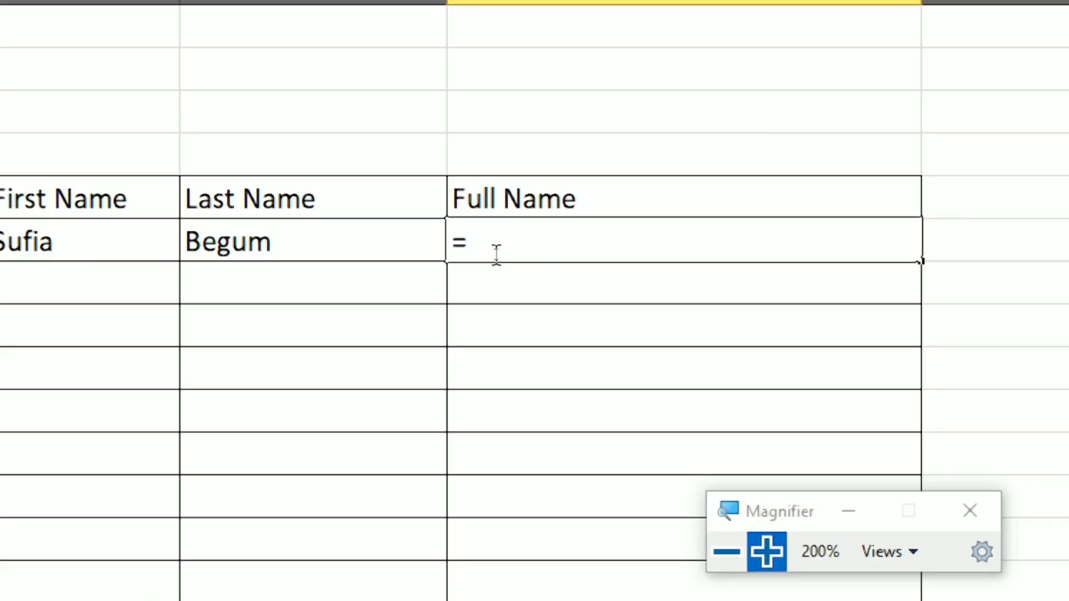
{"action": "type", "text": "con"}
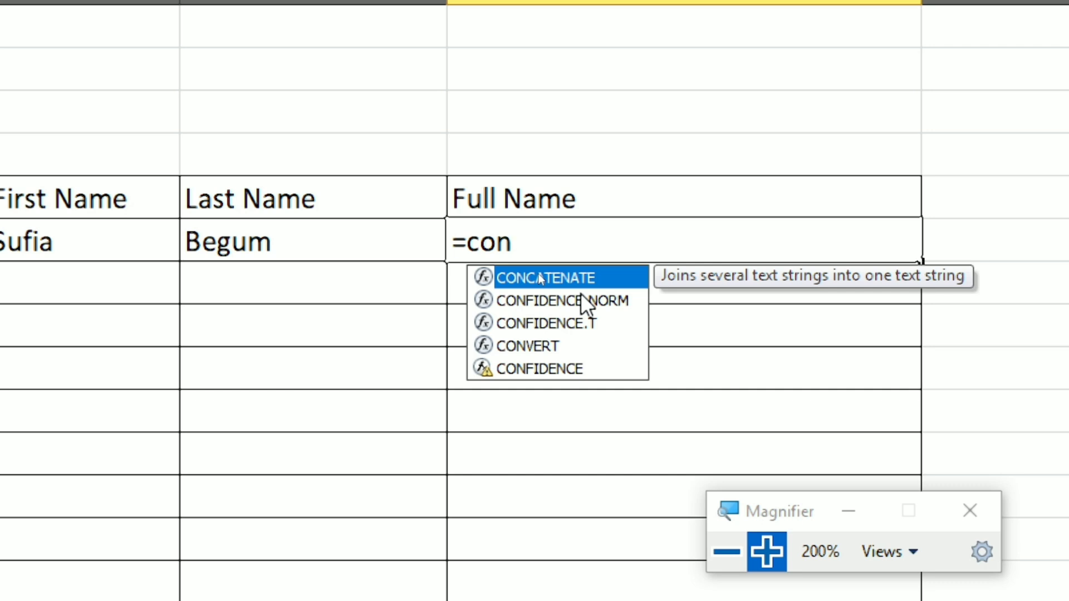
{"action": "key", "text": "Tab"}
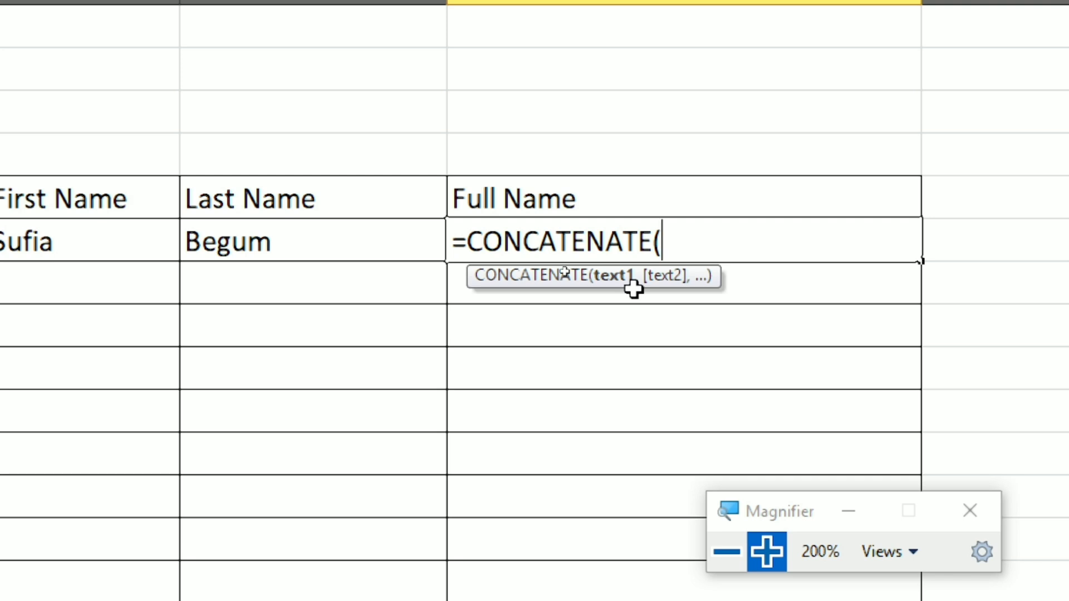
{"action": "key", "text": "super+minus"}
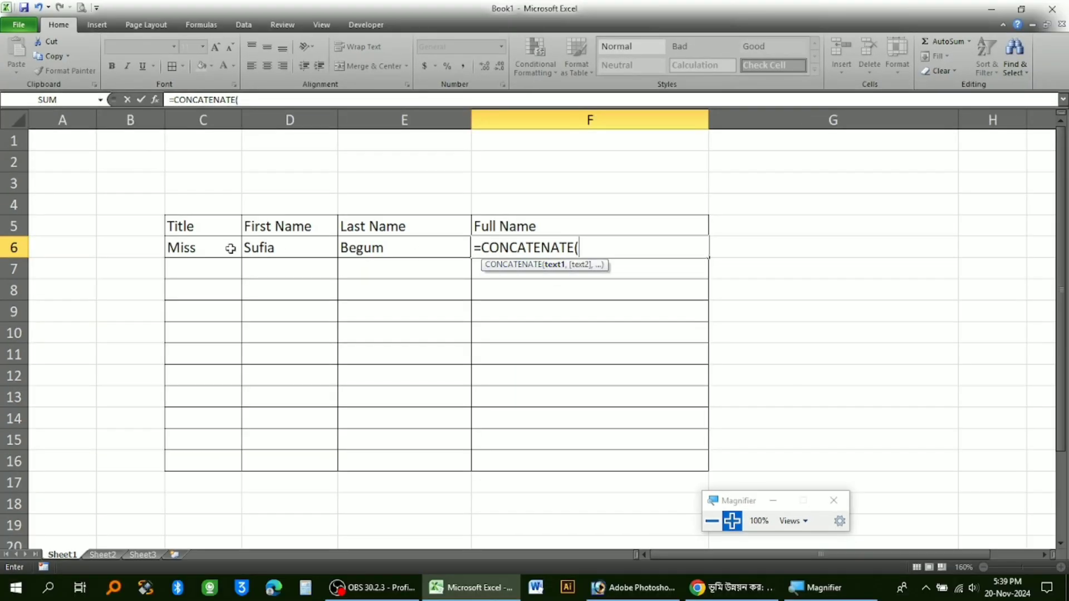
{"action": "left_click", "coordinate": [193, 250]}
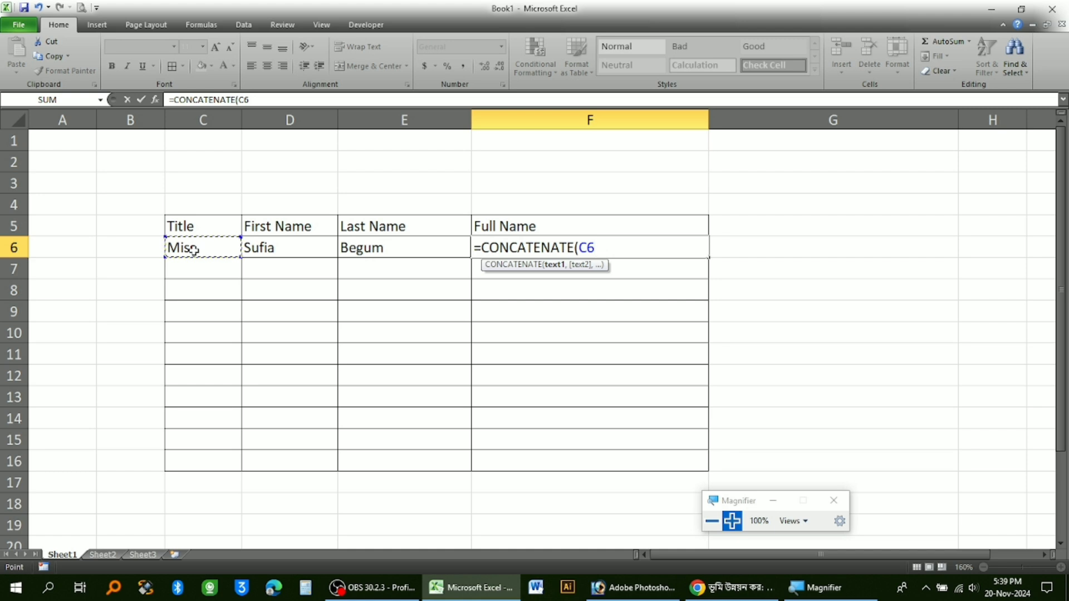
{"action": "type", "text": ","}
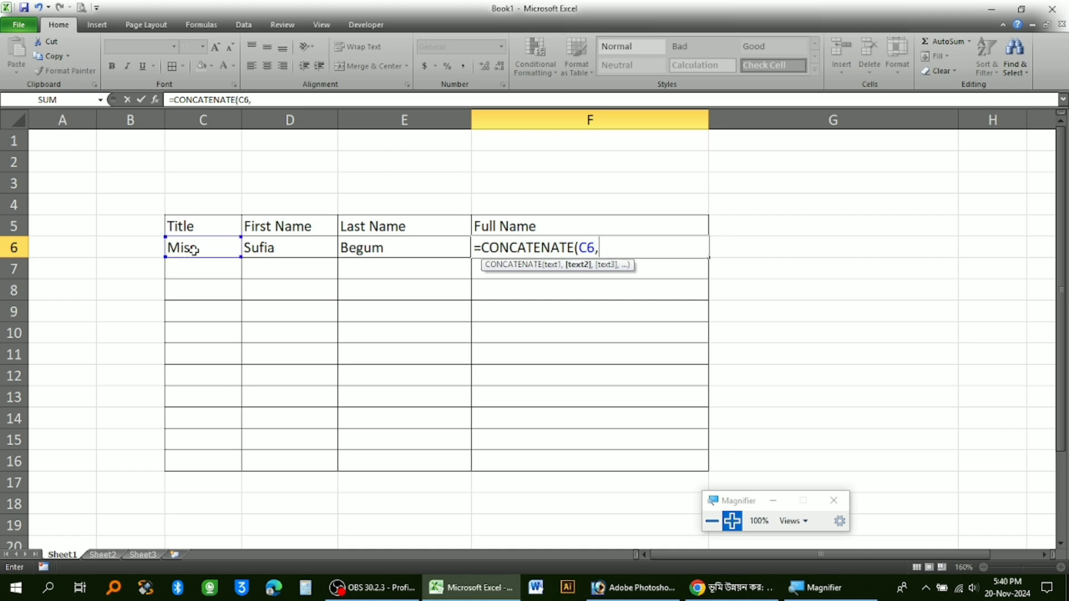
{"action": "type", "text": "\" \","}
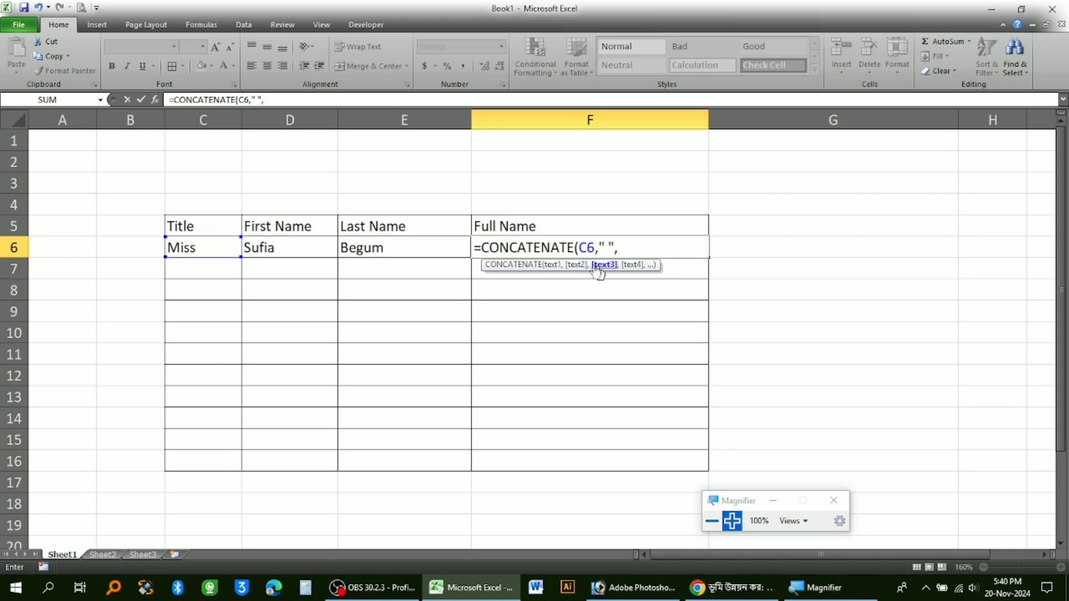
{"action": "left_click", "coordinate": [273, 250]}
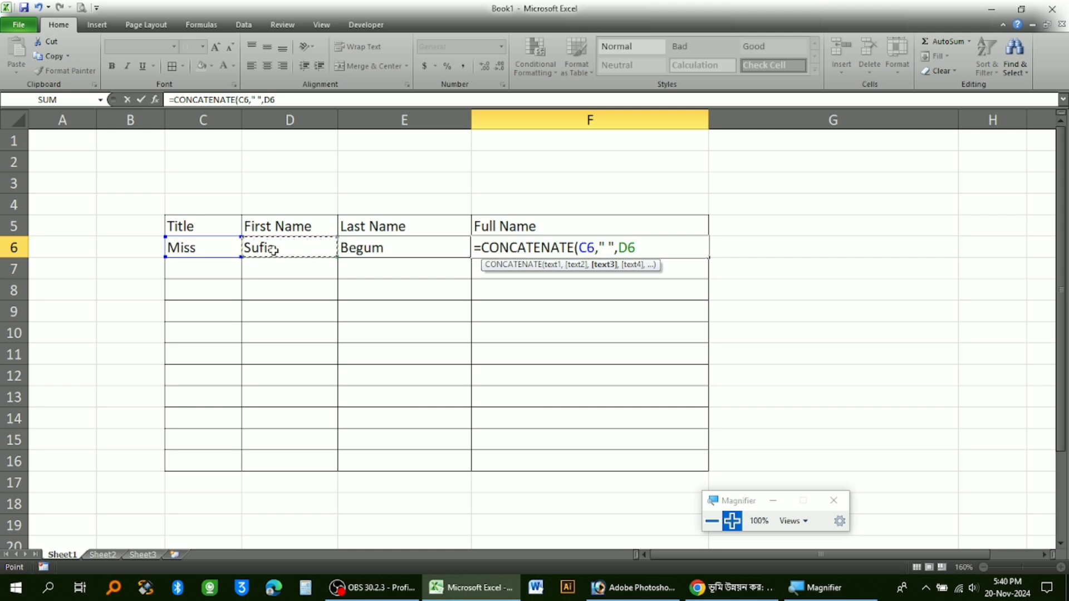
{"action": "type", "text": ","}
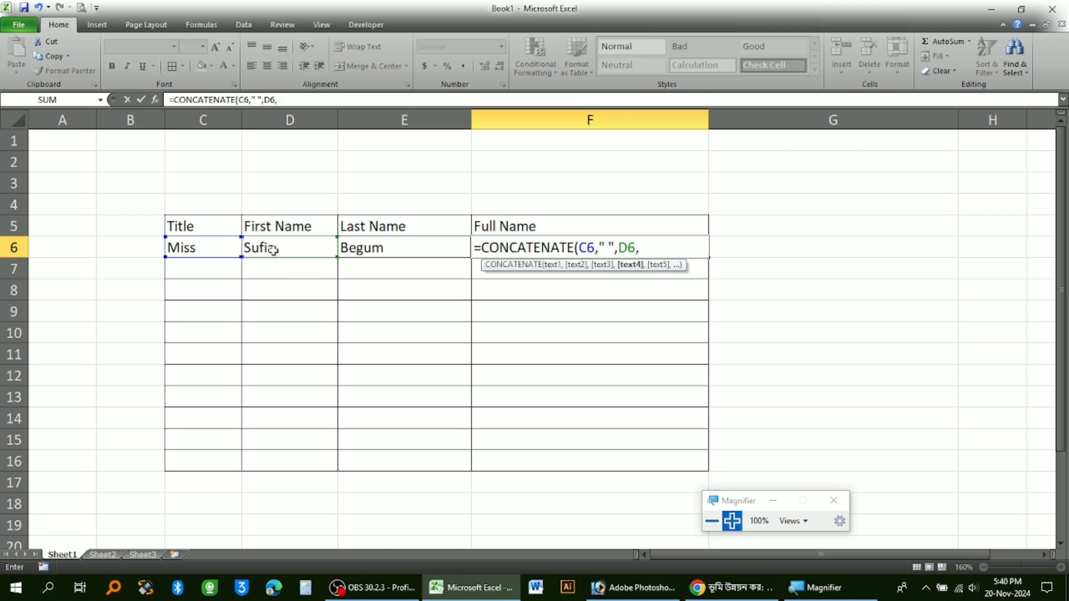
{"action": "type", "text": "\" \","}
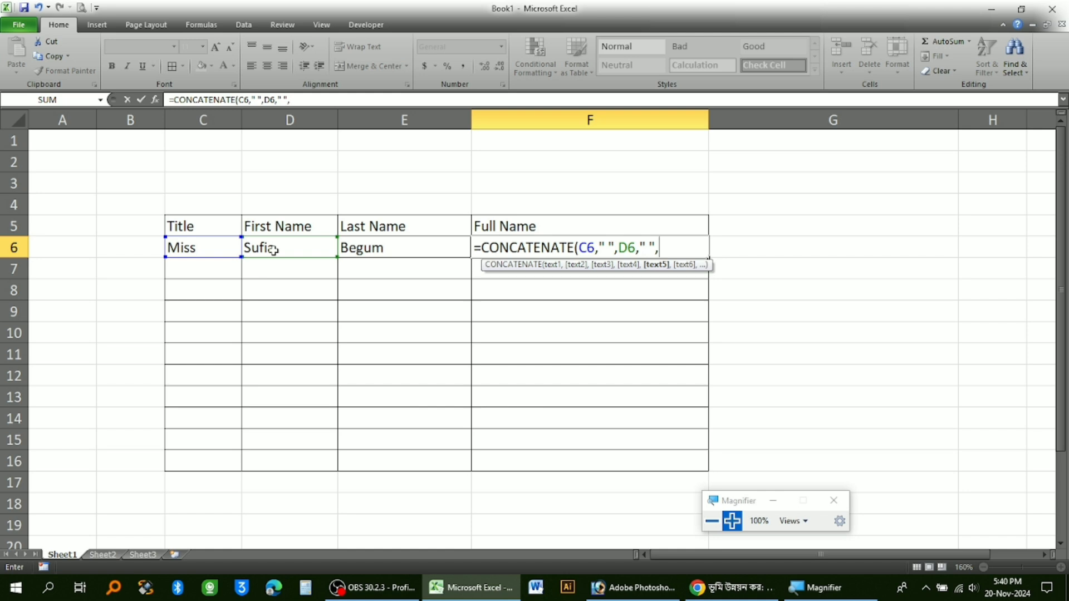
{"action": "left_click", "coordinate": [447, 251]}
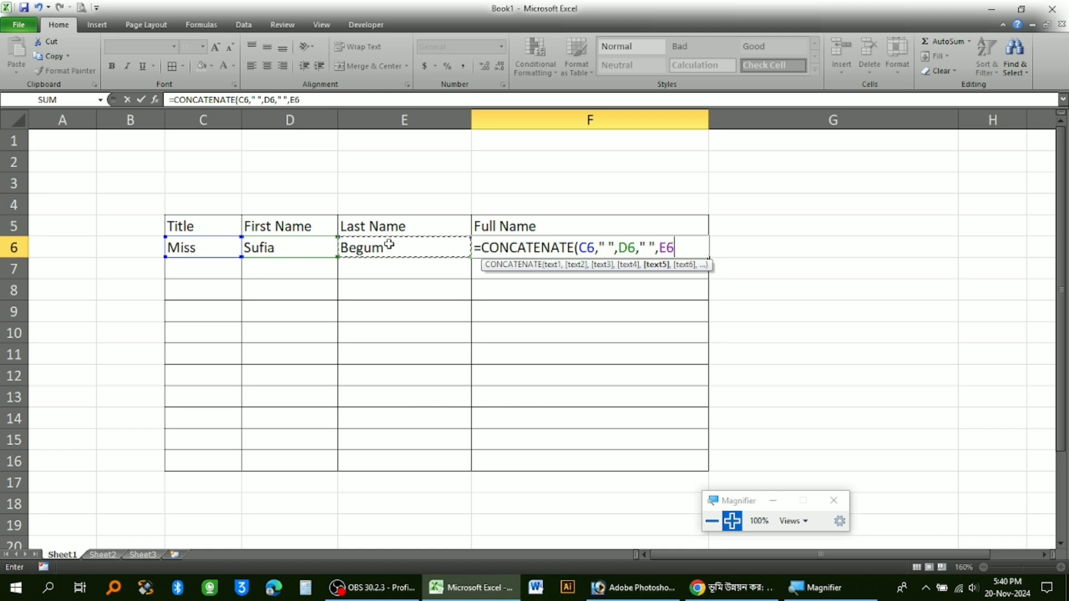
{"action": "type", "text": ")"}
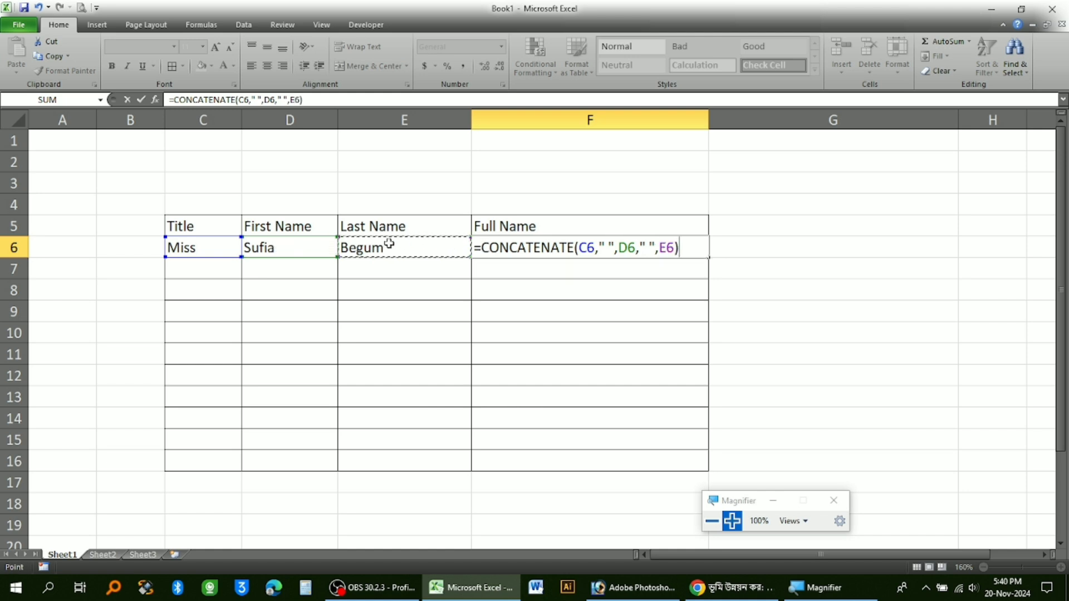
{"action": "key", "text": "Return"}
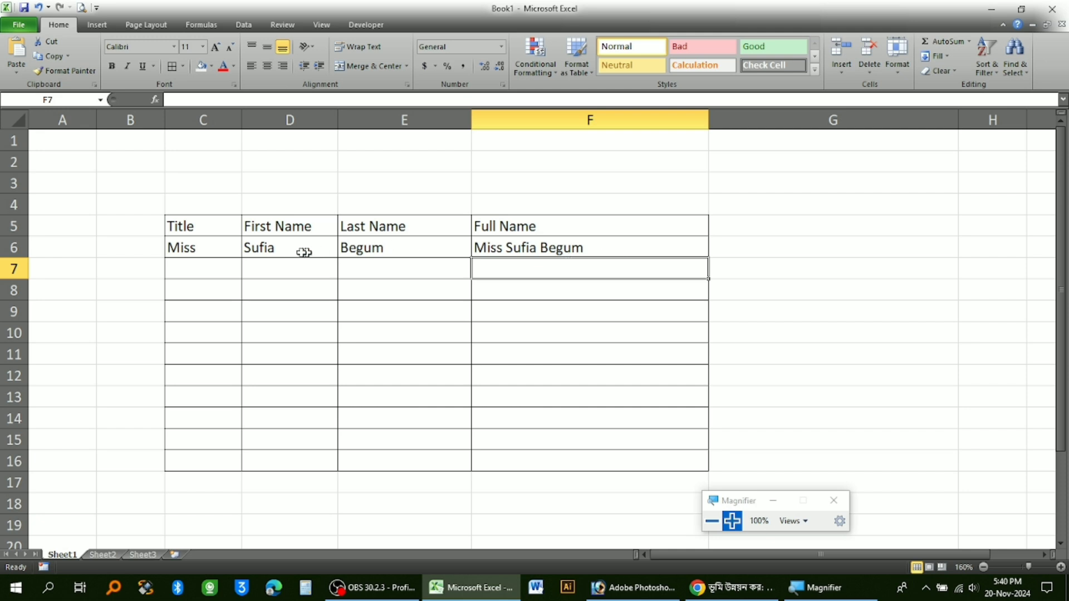
Copy the full-name formula from F6 down the column through F16.
{"action": "left_click", "coordinate": [543, 247]}
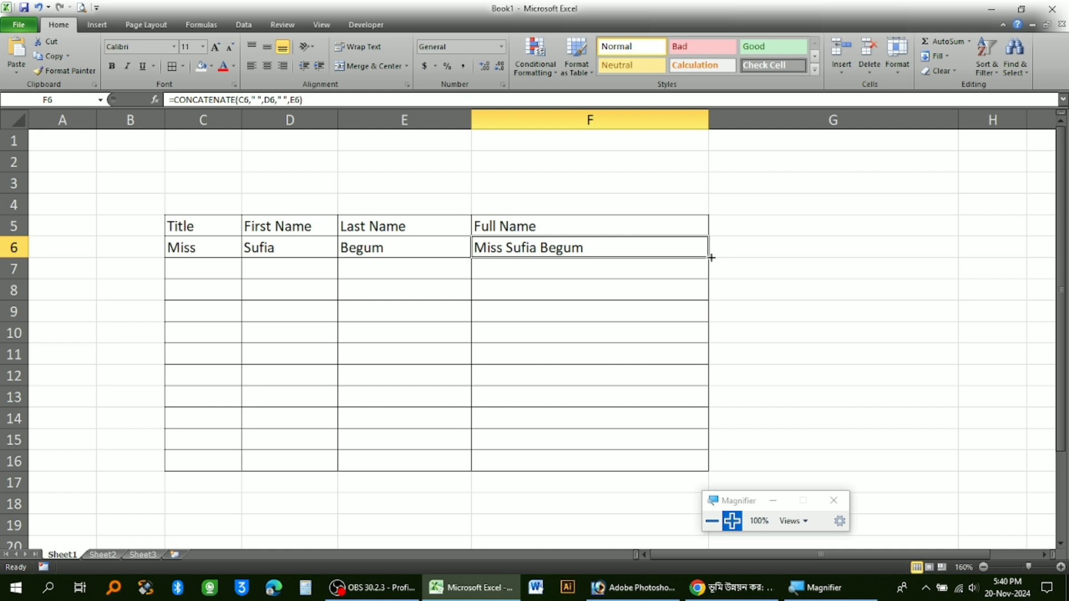
{"action": "left_click_drag", "start_coordinate": [711, 257], "coordinate": [725, 466]}
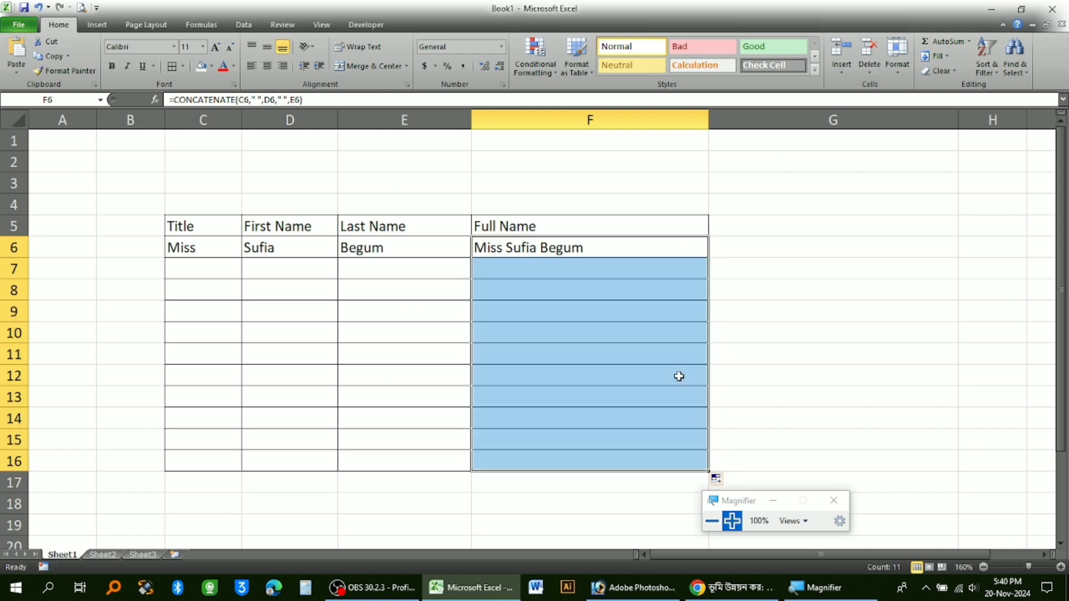
{"action": "left_click", "coordinate": [549, 287]}
Make the header cells C5:F5 bold and center them horizontally and vertically.
{"action": "left_click_drag", "start_coordinate": [177, 221], "coordinate": [595, 230]}
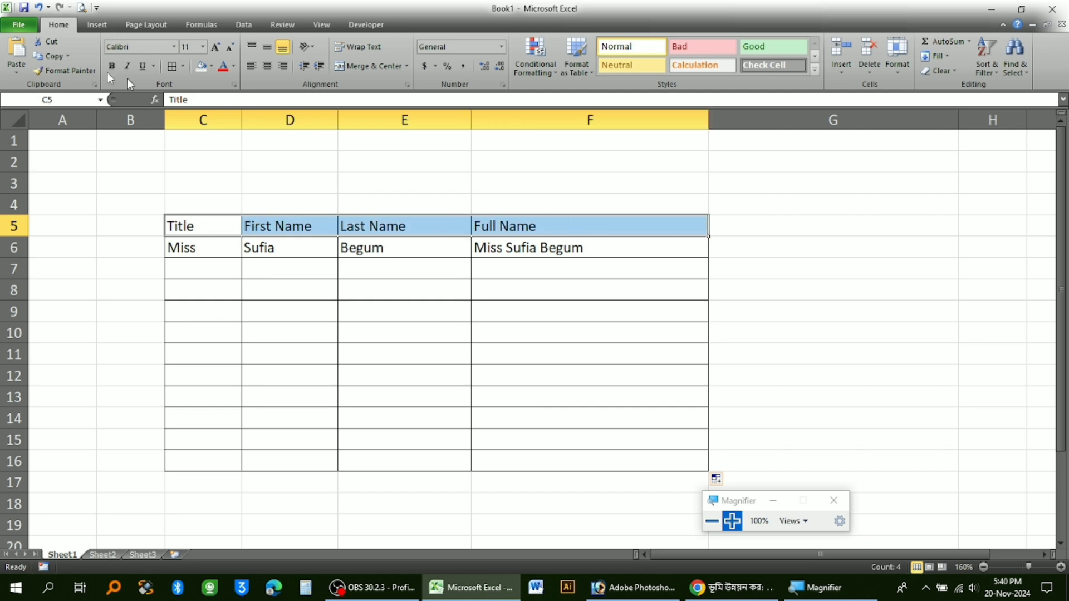
{"action": "left_click", "coordinate": [106, 26]}
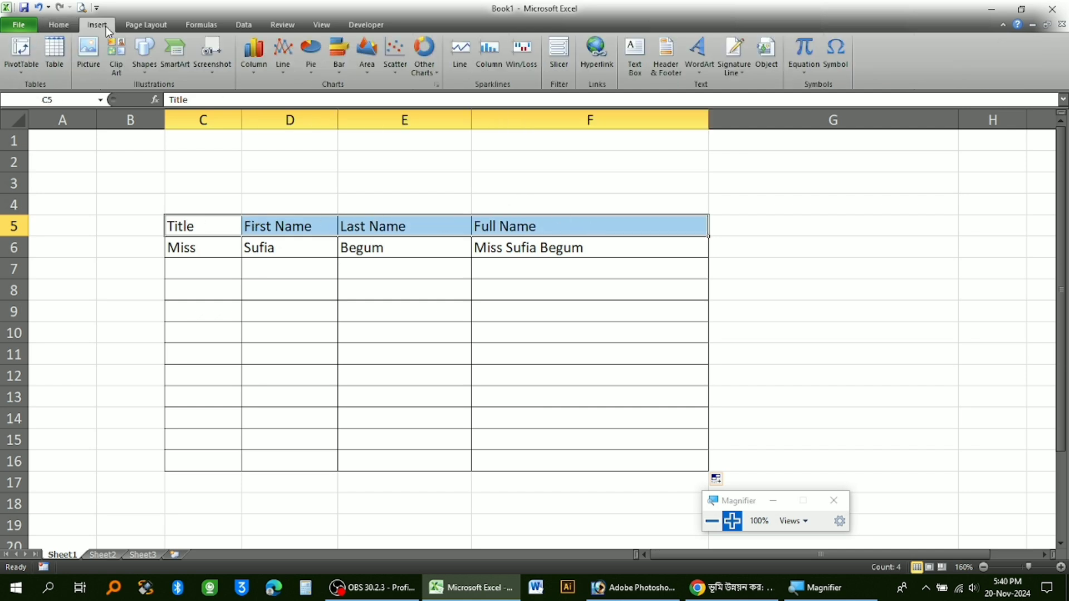
{"action": "left_click", "coordinate": [63, 27]}
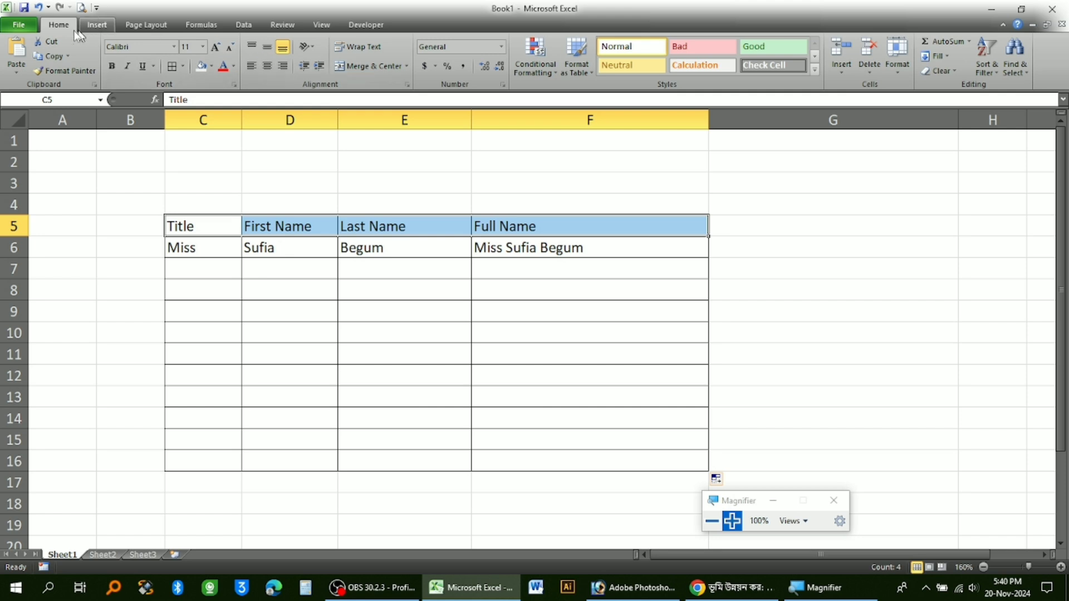
{"action": "left_click", "coordinate": [264, 52]}
{"action": "left_click", "coordinate": [269, 69]}
{"action": "left_click", "coordinate": [111, 67]}
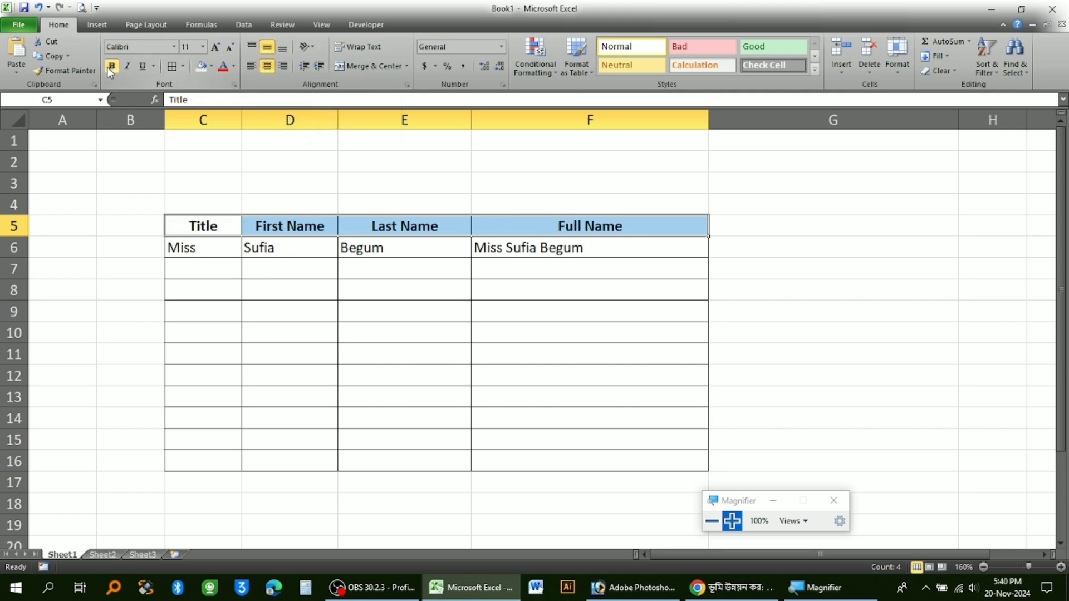
Fill the header cells C5:F5 with a light grey theme color.
{"action": "left_click", "coordinate": [212, 66]}
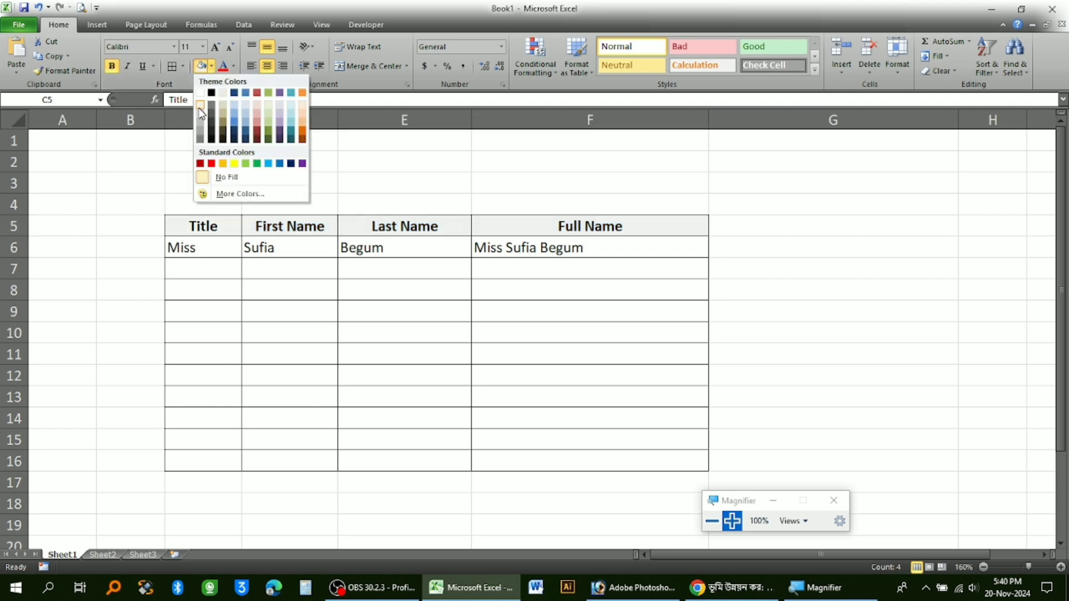
{"action": "left_click", "coordinate": [200, 116]}
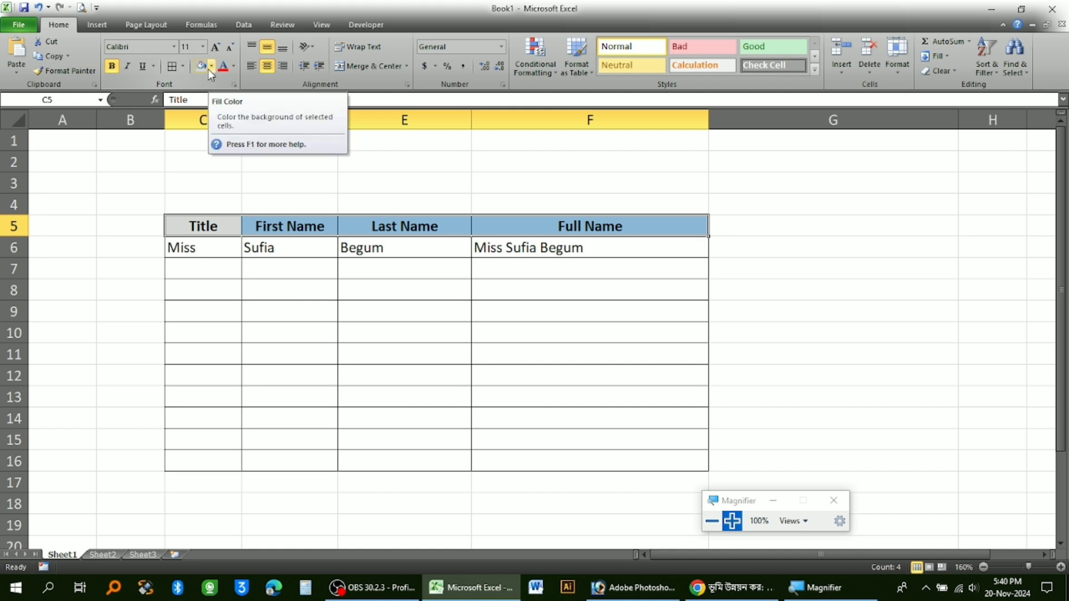
{"action": "left_click", "coordinate": [192, 273]}
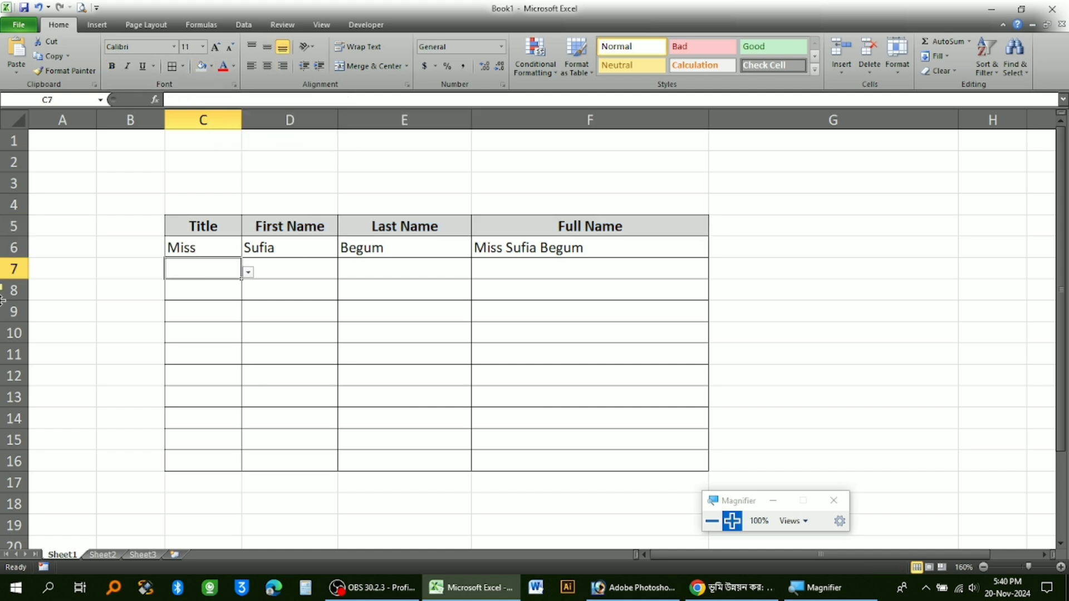
{"action": "left_click", "coordinate": [565, 250]}
{"action": "left_click", "coordinate": [558, 302]}
{"action": "left_click", "coordinate": [577, 396]}
{"action": "left_click", "coordinate": [607, 416]}
Choose Mr as the title in C7 from the cell's dropdown list.
{"action": "left_click", "coordinate": [196, 269]}
{"action": "left_click", "coordinate": [248, 272]}
{"action": "left_click", "coordinate": [184, 286]}
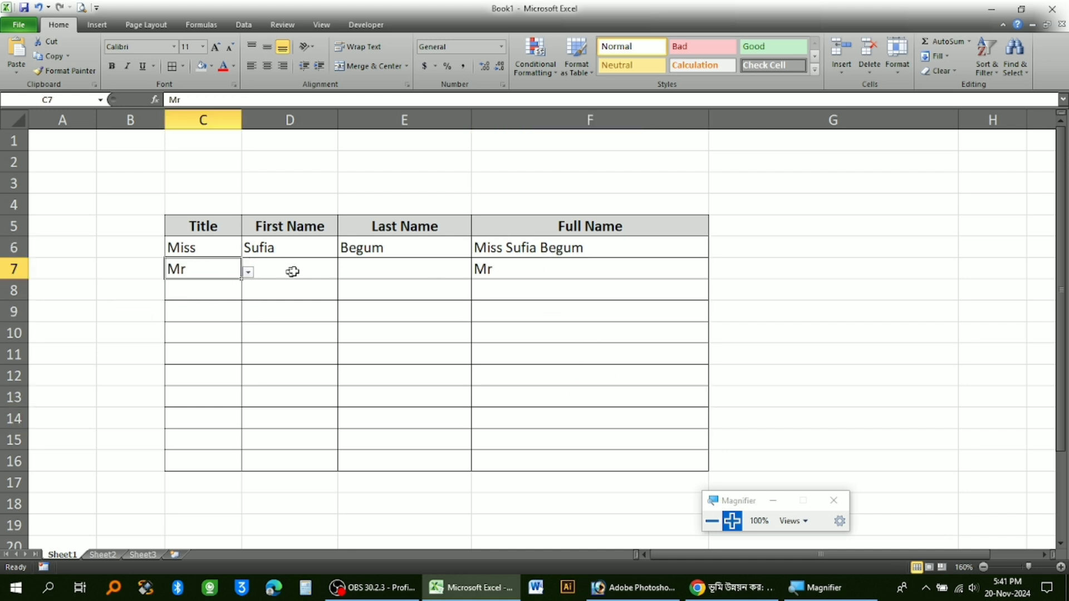
Enter the second person's first name in D7 and last name in E7.
{"action": "left_click", "coordinate": [286, 271]}
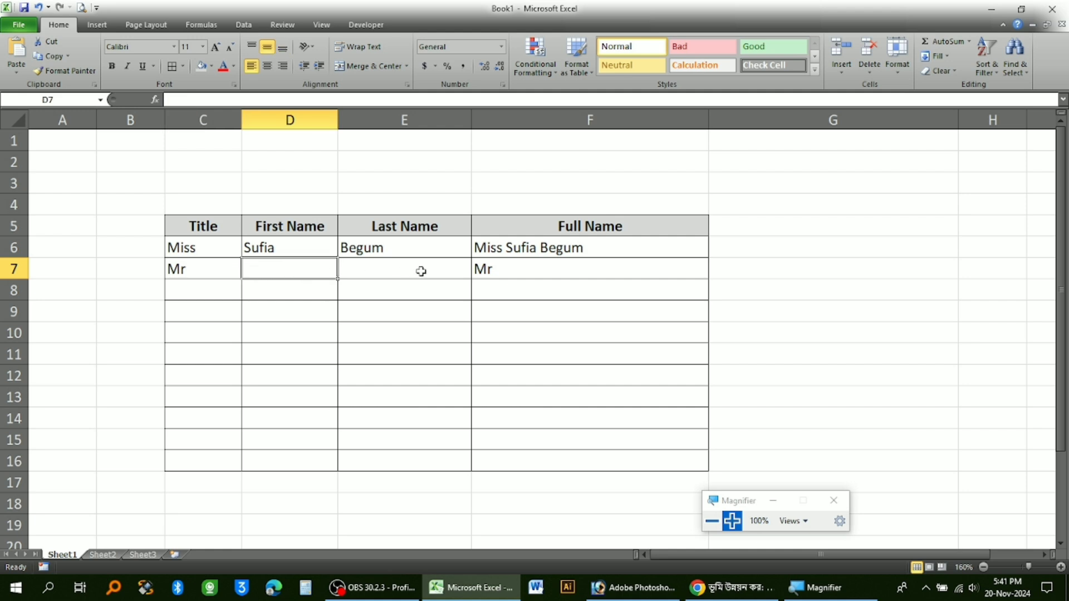
{"action": "type", "text": "MOhame"}
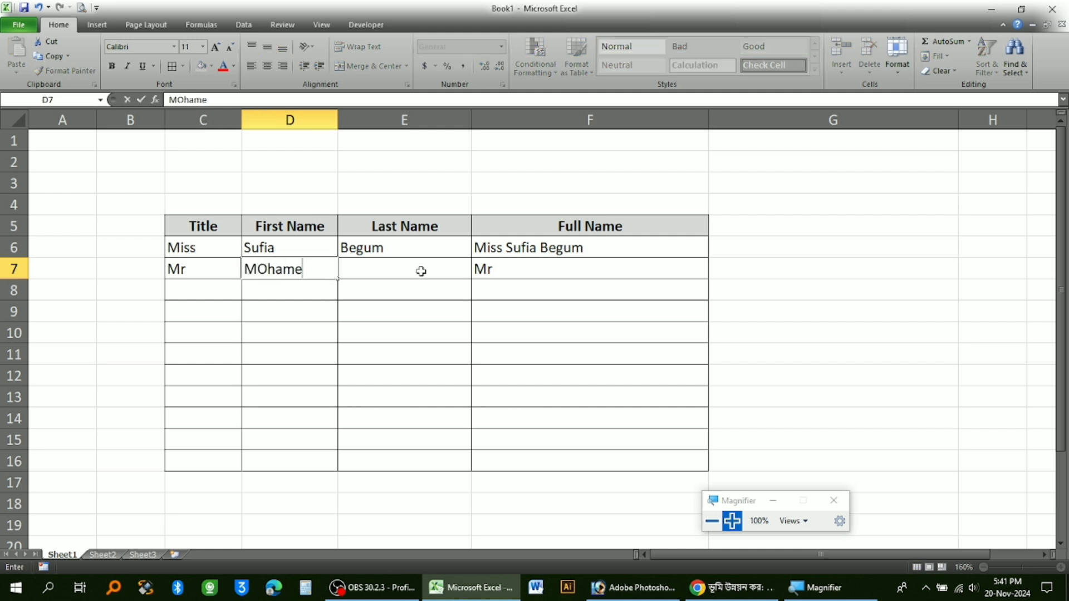
{"action": "type", "text": "d"}
{"action": "key", "text": "BackSpace"}
{"action": "key", "text": "BackSpace"}
{"action": "key", "text": "BackSpace"}
{"action": "key", "text": "BackSpace"}
{"action": "key", "text": "BackSpace"}
{"action": "key", "text": "BackSpace"}
{"action": "type", "text": "ohammed"}
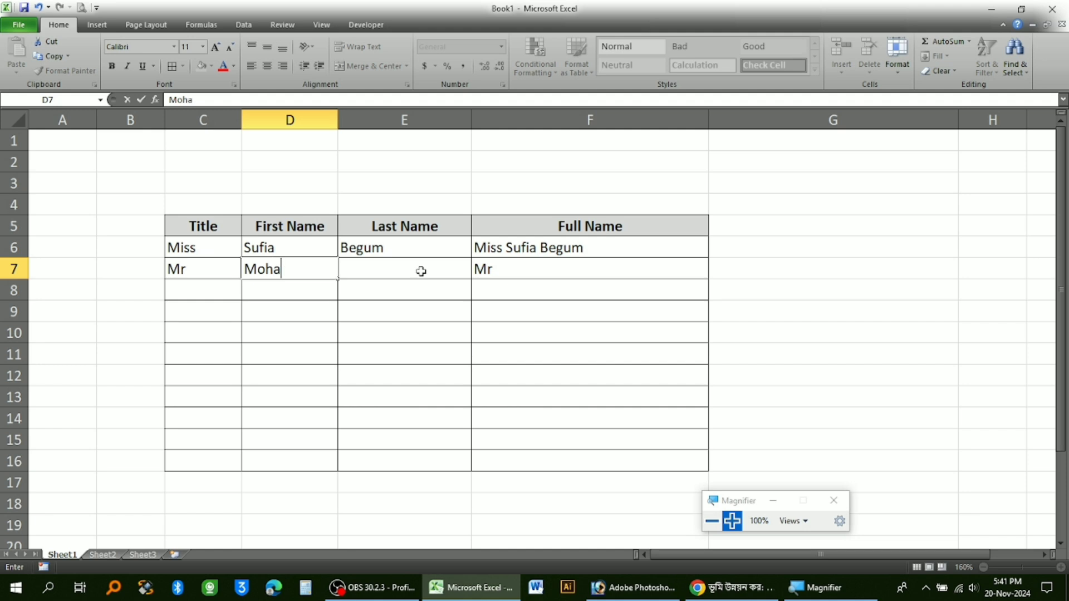
{"action": "left_click", "coordinate": [421, 271]}
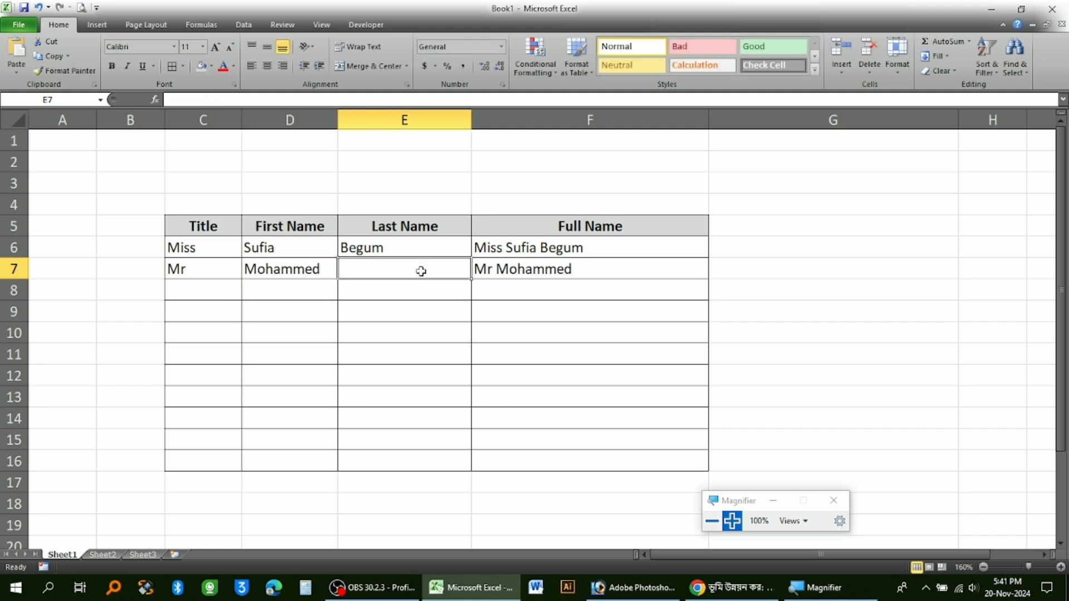
{"action": "type", "text": "Jabed"}
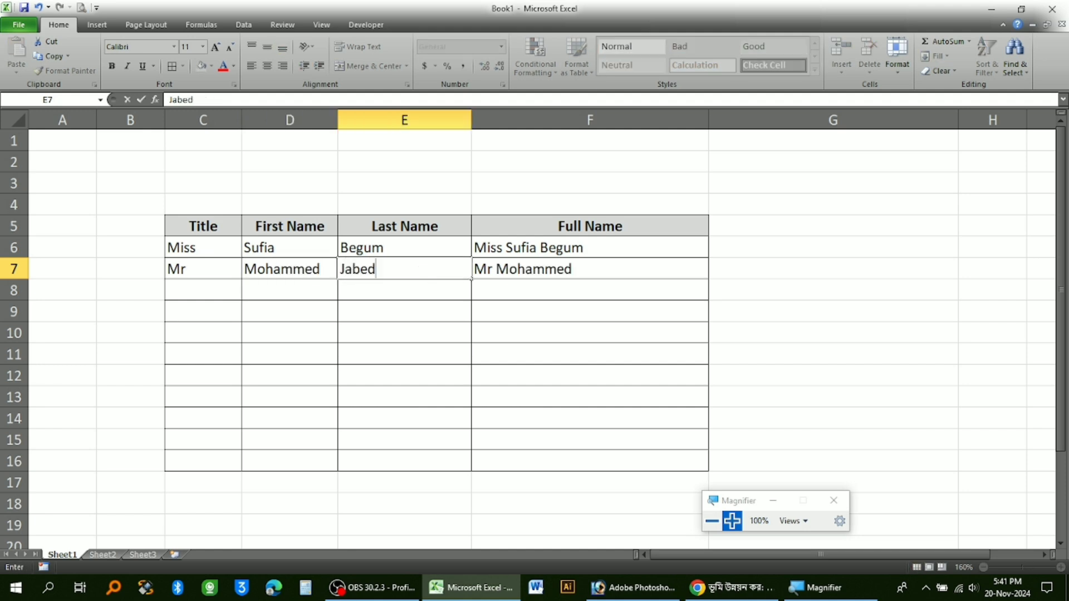
{"action": "key", "text": "Return"}
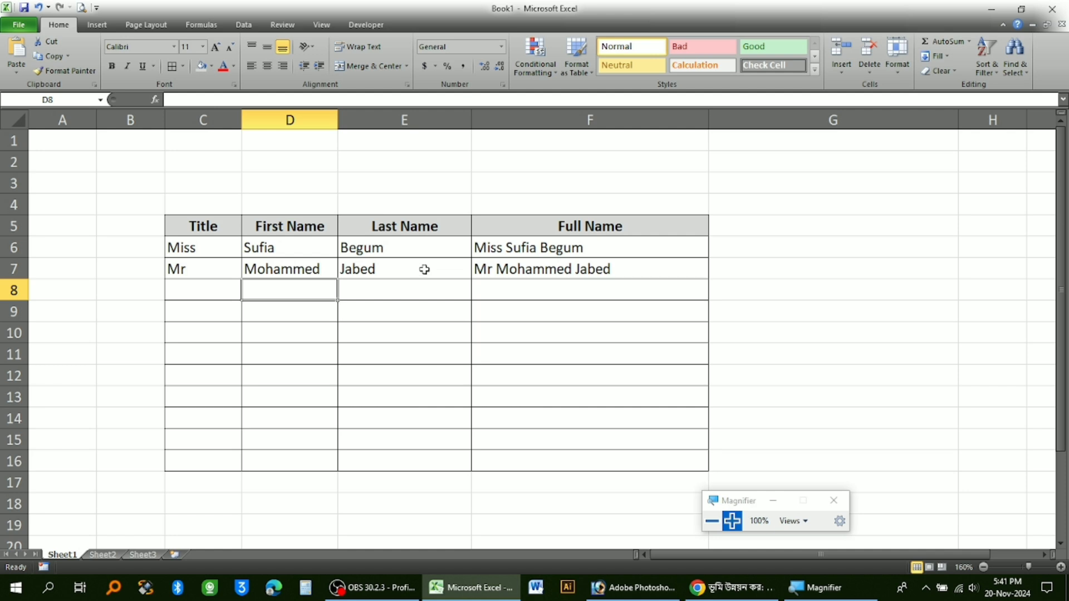
Choose Mst as the title in C8 from the cell's dropdown list.
{"action": "left_click", "coordinate": [208, 282]}
{"action": "left_click", "coordinate": [255, 297]}
{"action": "left_click", "coordinate": [232, 291]}
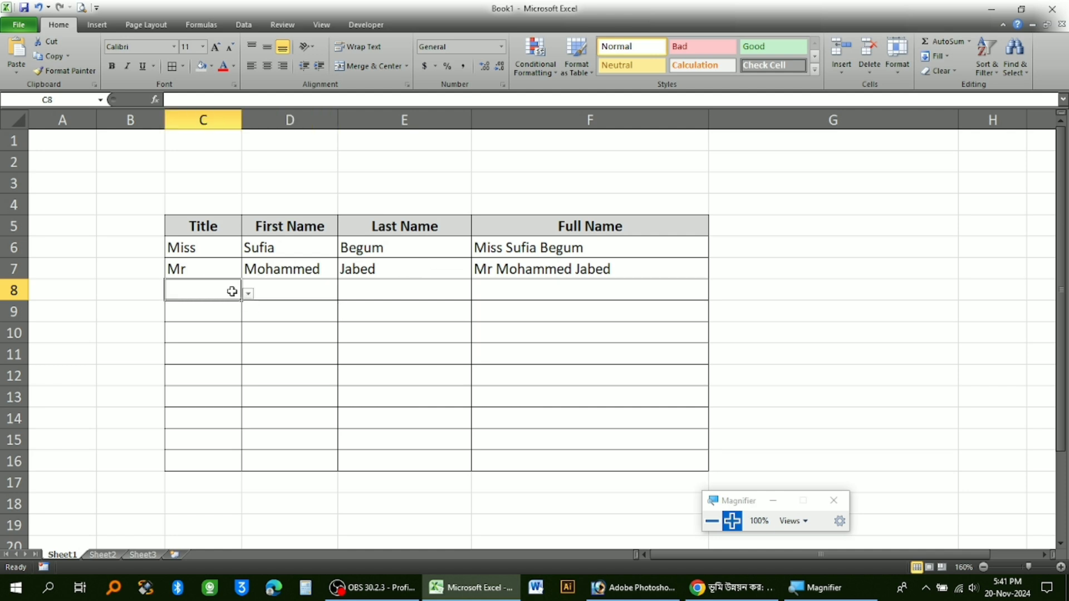
{"action": "left_click", "coordinate": [248, 293]}
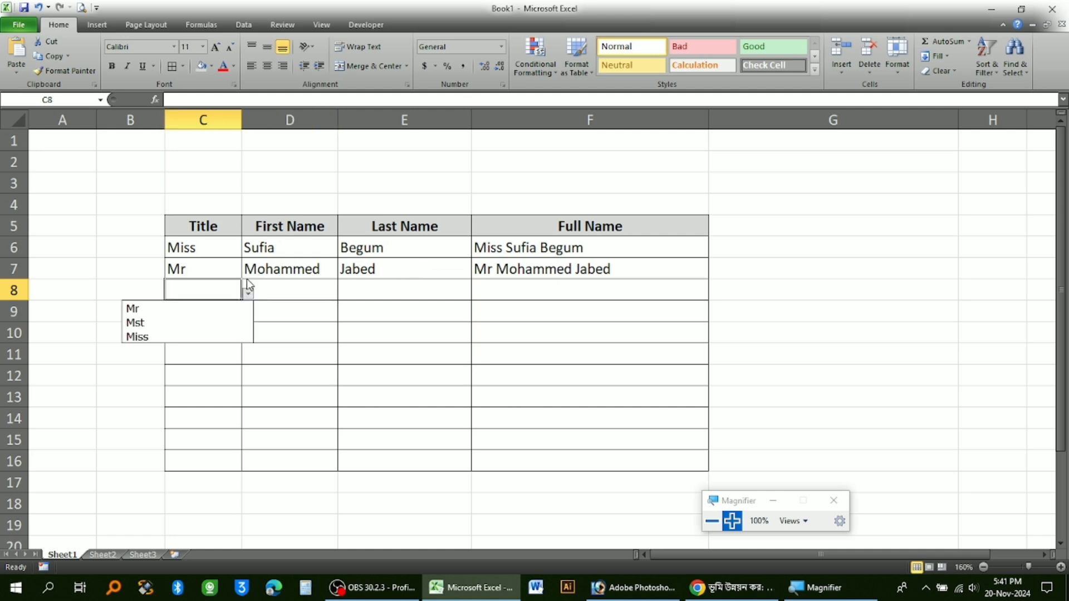
{"action": "left_click", "coordinate": [176, 328]}
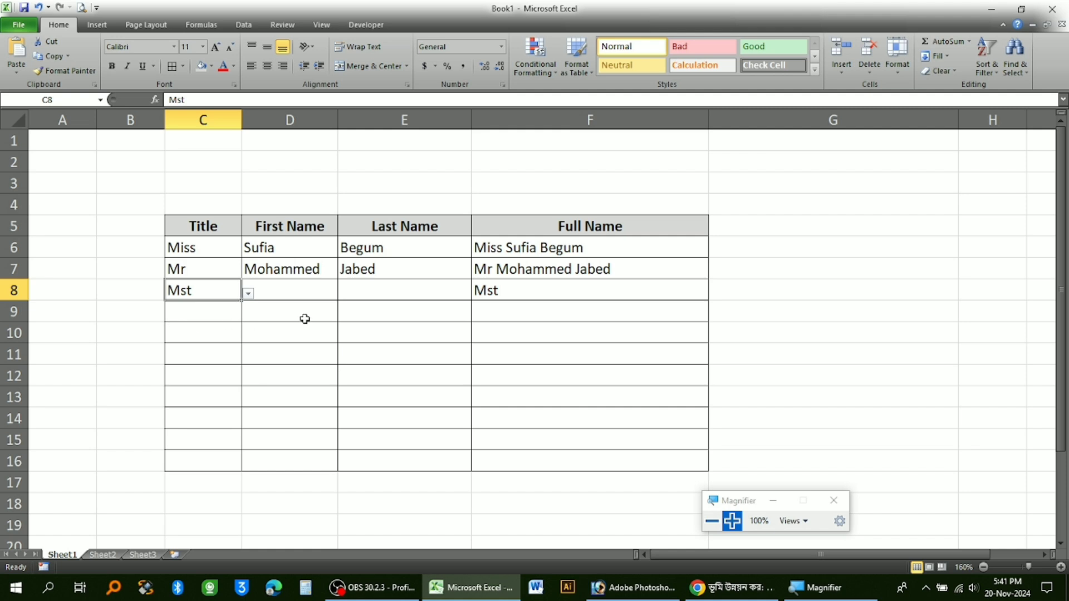
Enter the third person's first name in D8 and last name in E8.
{"action": "key", "text": "Tab"}
{"action": "type", "text": "Kha"}
{"action": "key", "text": "BackSpace"}
{"action": "type", "text": "haleda"}
{"action": "key", "text": "Tab"}
{"action": "type", "text": "Begum"}
{"action": "key", "text": "Return"}
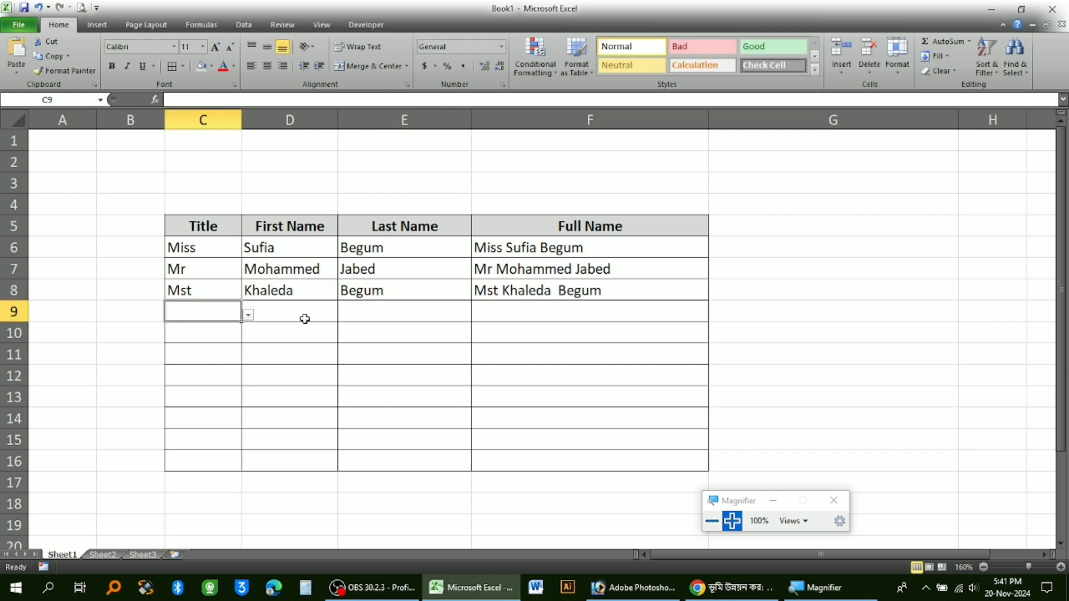